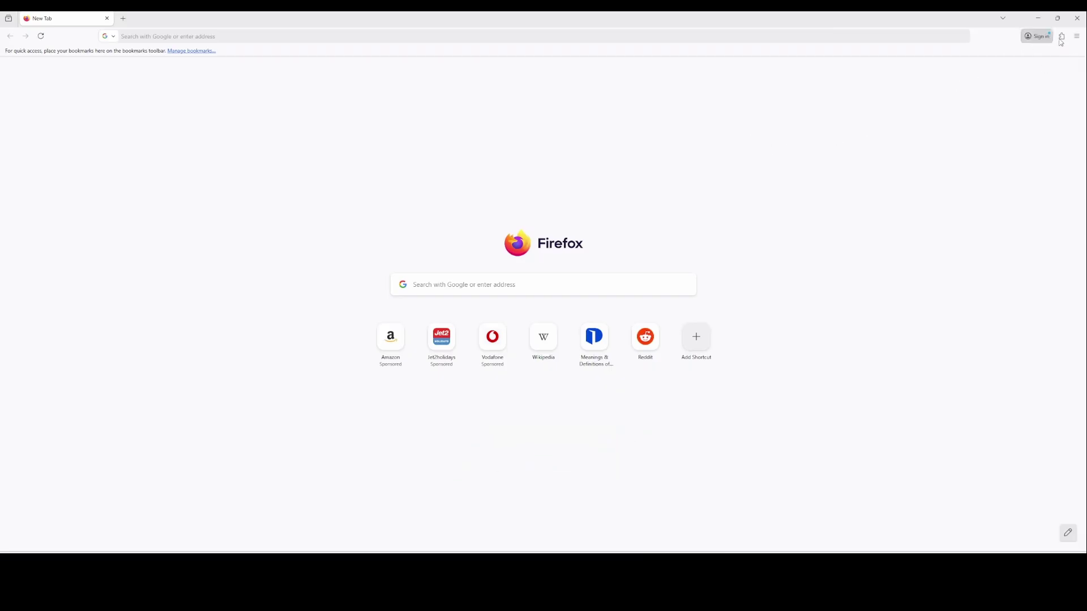
- Set the website appearance to Dark in the browser's general settings
left_click(1077, 38)
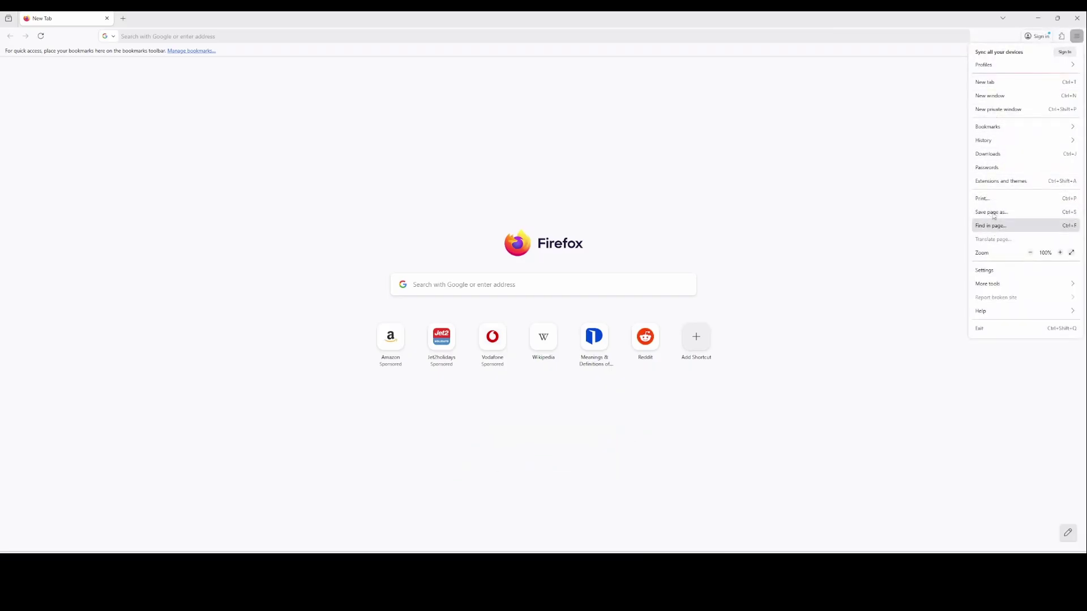
left_click(996, 272)
scroll(373, 204, "down", 5)
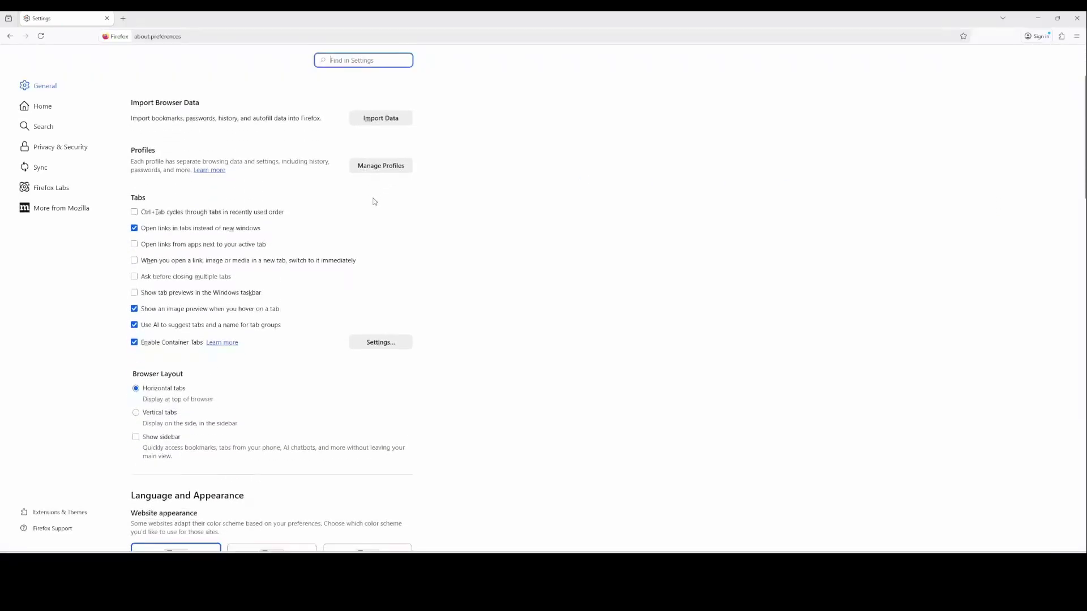
scroll(373, 206, "down", 3)
left_click(390, 407)
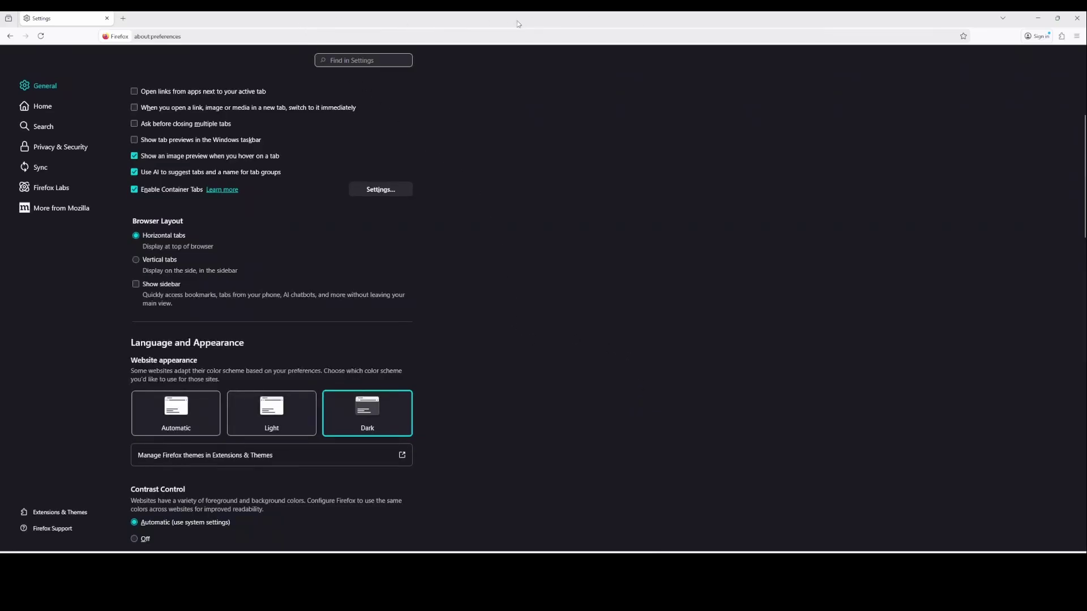
- Open the extensions and themes manager and search for add-ons matching "matte"
left_click(1076, 37)
left_click(1004, 180)
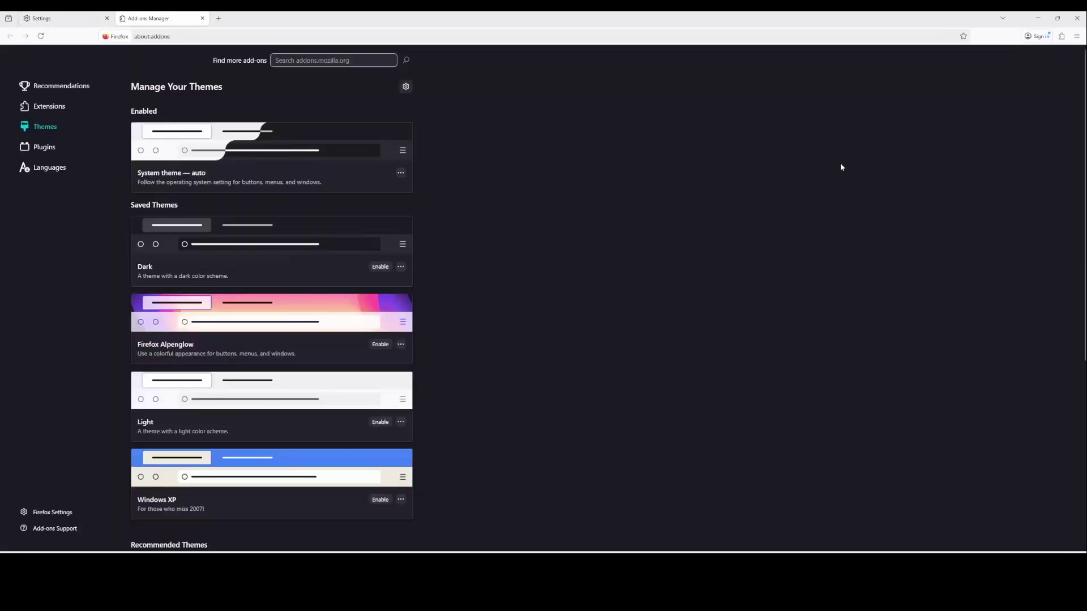
left_click(335, 63)
type("matte")
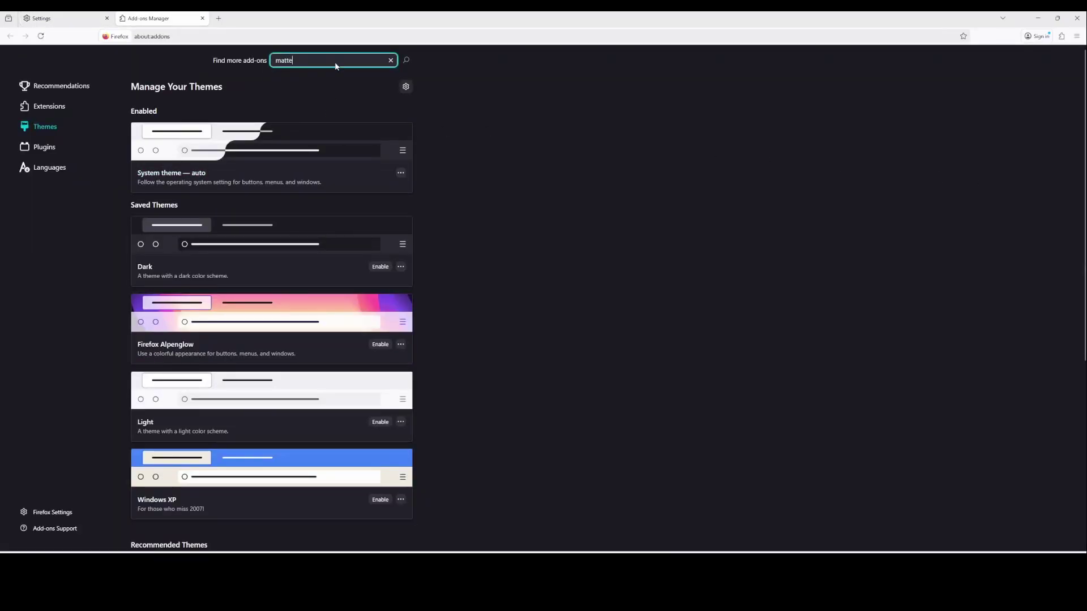
key("Return")
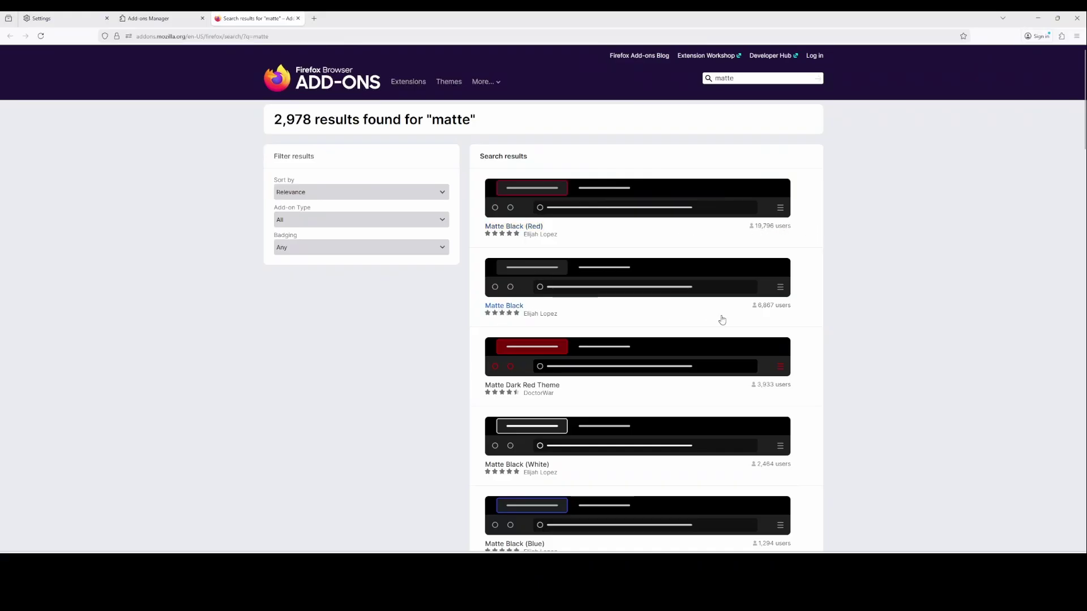
- Install the Matte Black theme from the search results and dismiss the installation notice
left_click(594, 284)
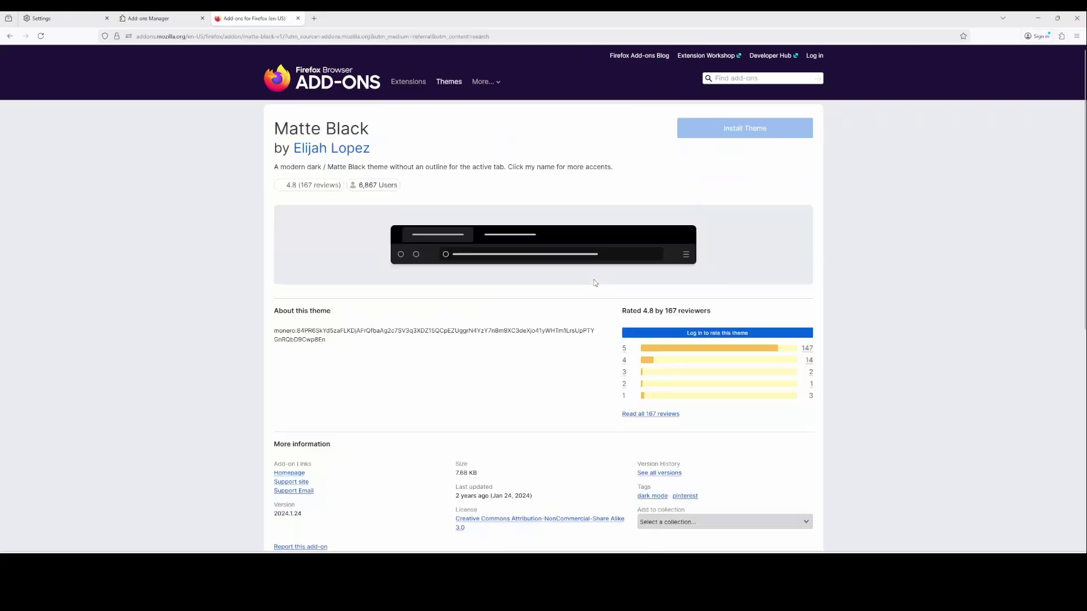
left_click(715, 130)
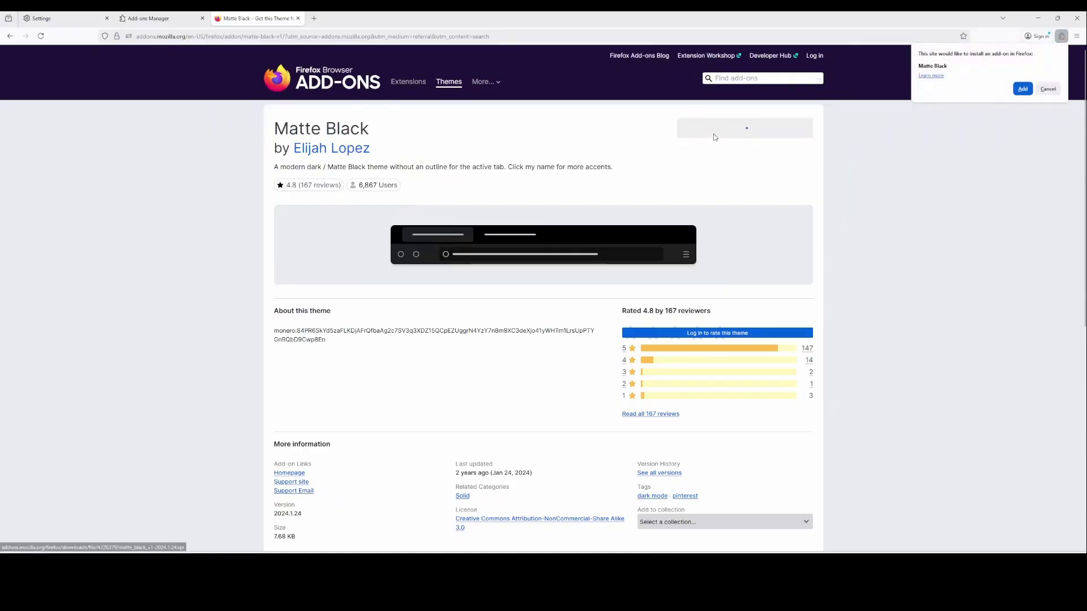
left_click(1021, 88)
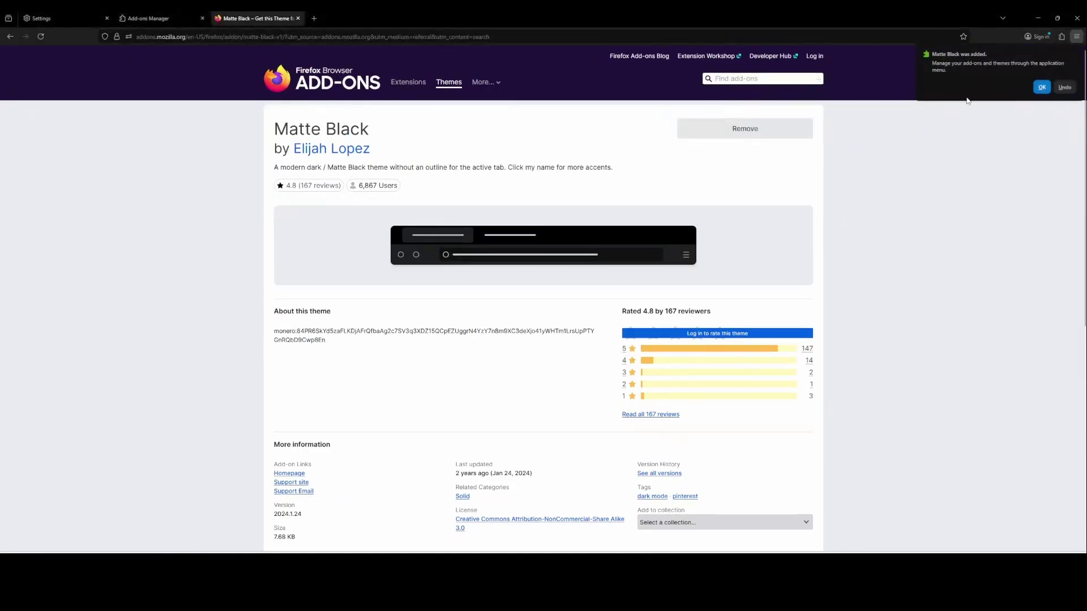
left_click(1041, 87)
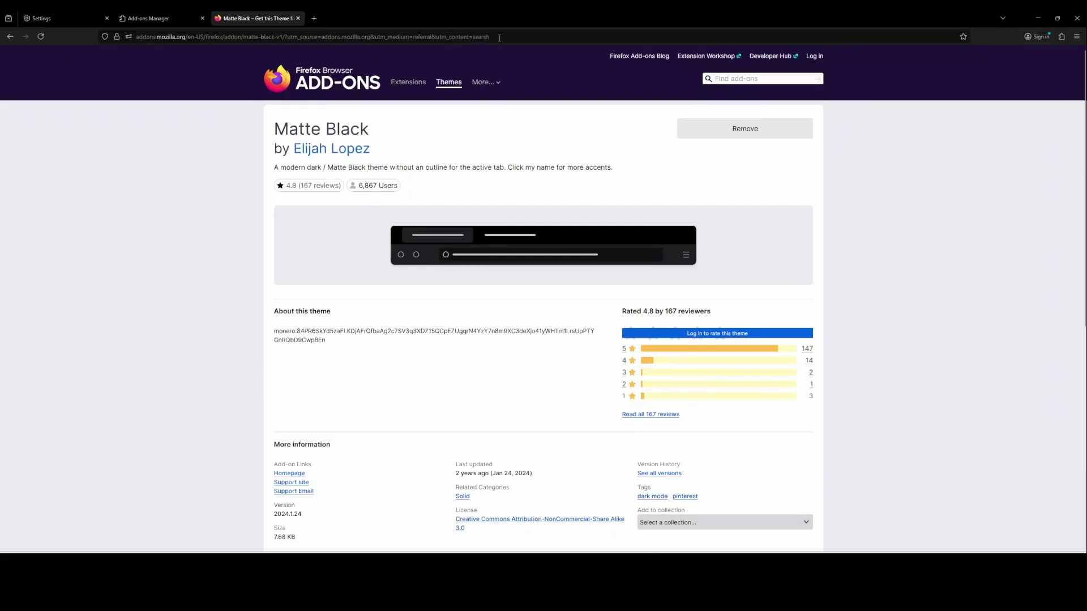
- Find the Momentum extension and install it, allowing it to run in private windows
left_click(764, 78)
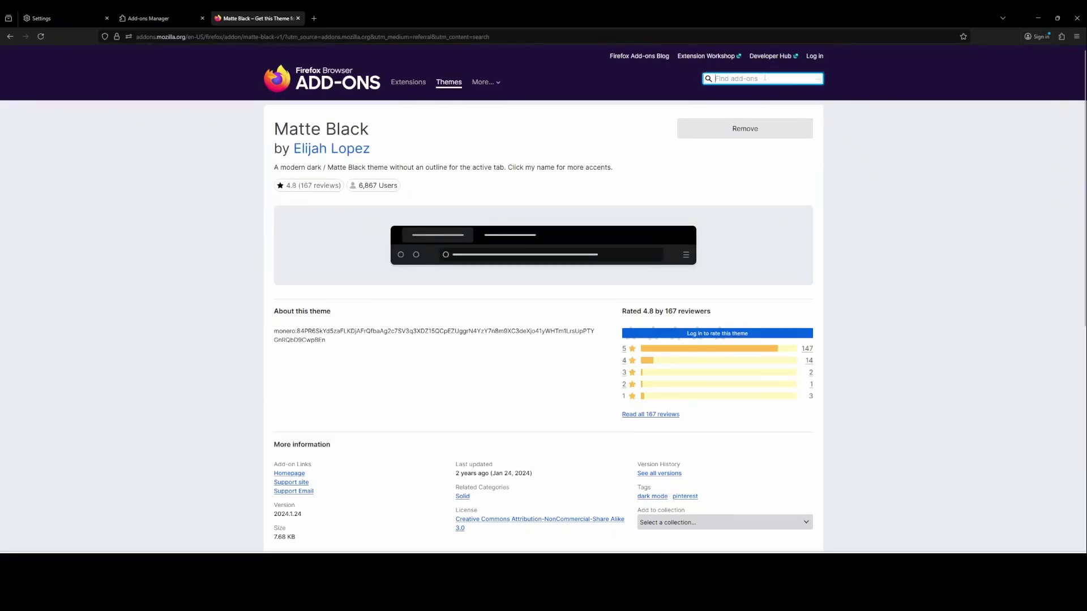
type("momentum")
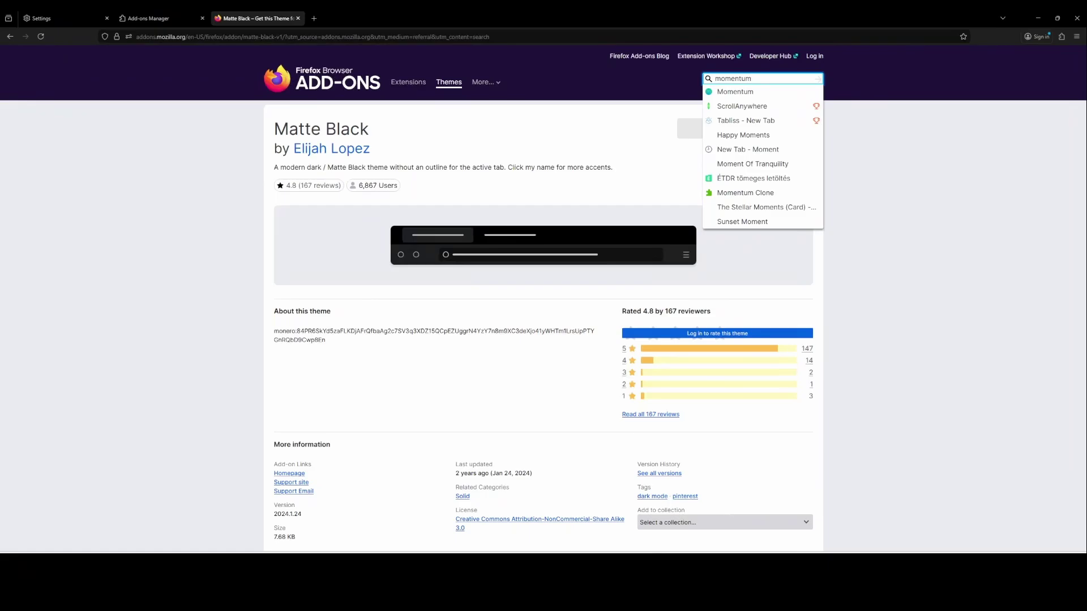
left_click(752, 89)
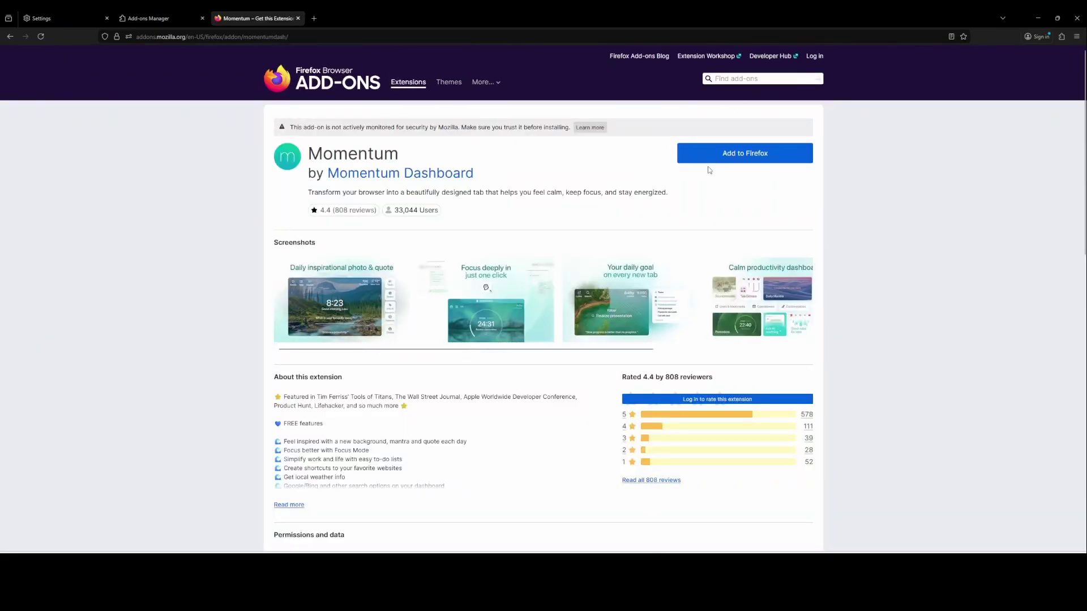
left_click(729, 159)
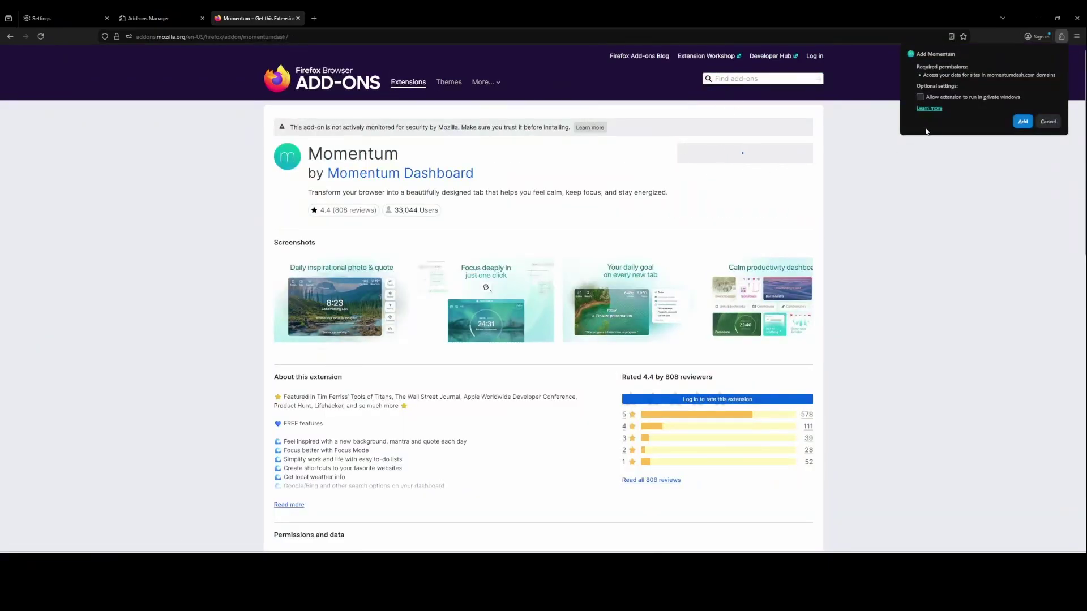
left_click(969, 97)
left_click(1022, 121)
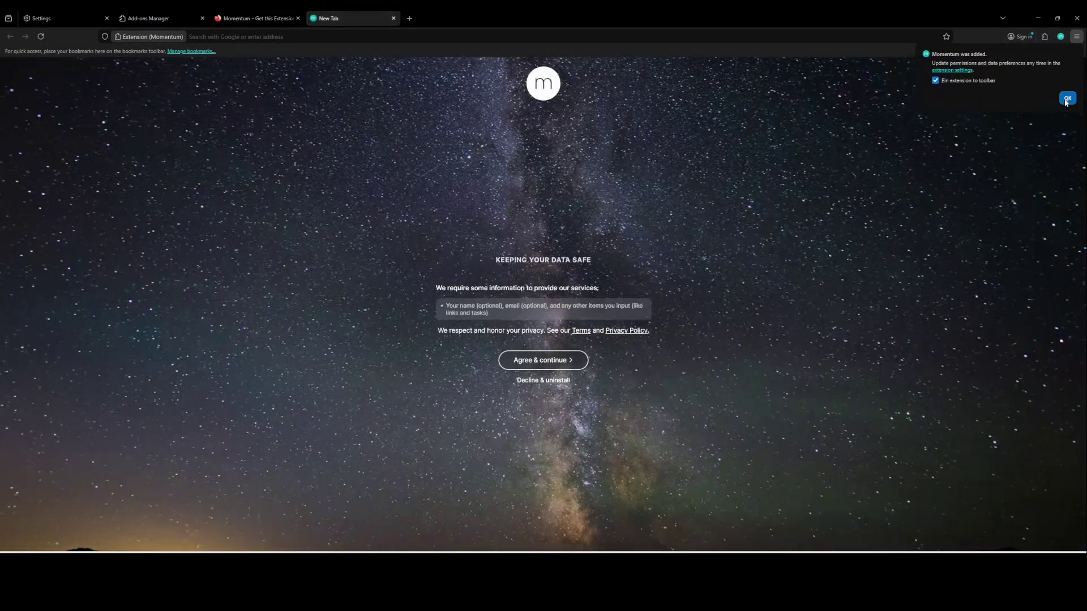
left_click(1066, 99)
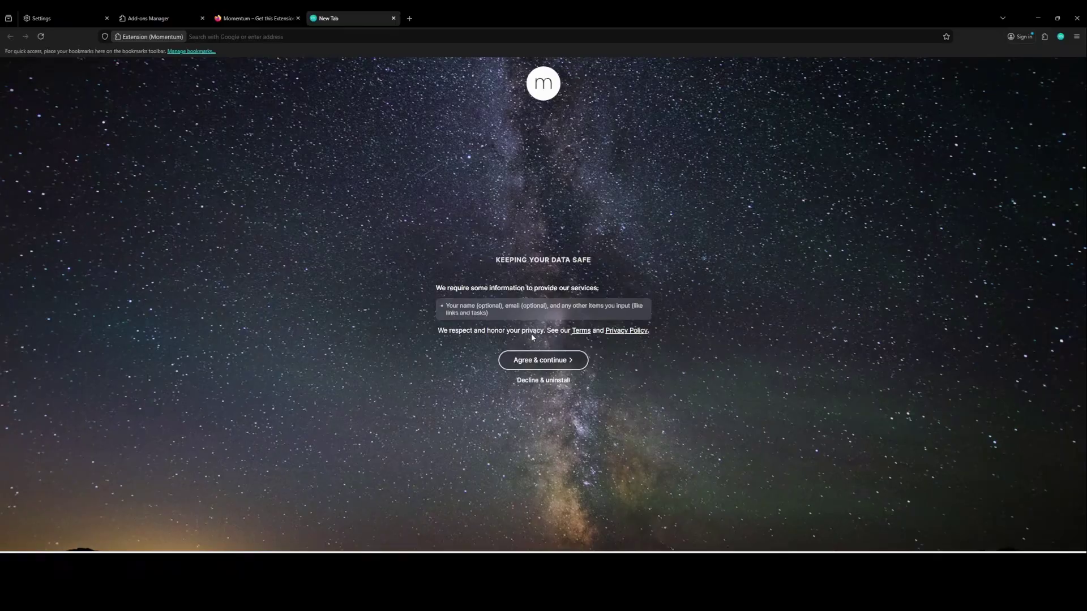
- Complete Momentum's first-run setup by accepting the data terms, entering the display name and staying logged out, and dismiss the introductory tip
left_click(536, 359)
type("MyName")
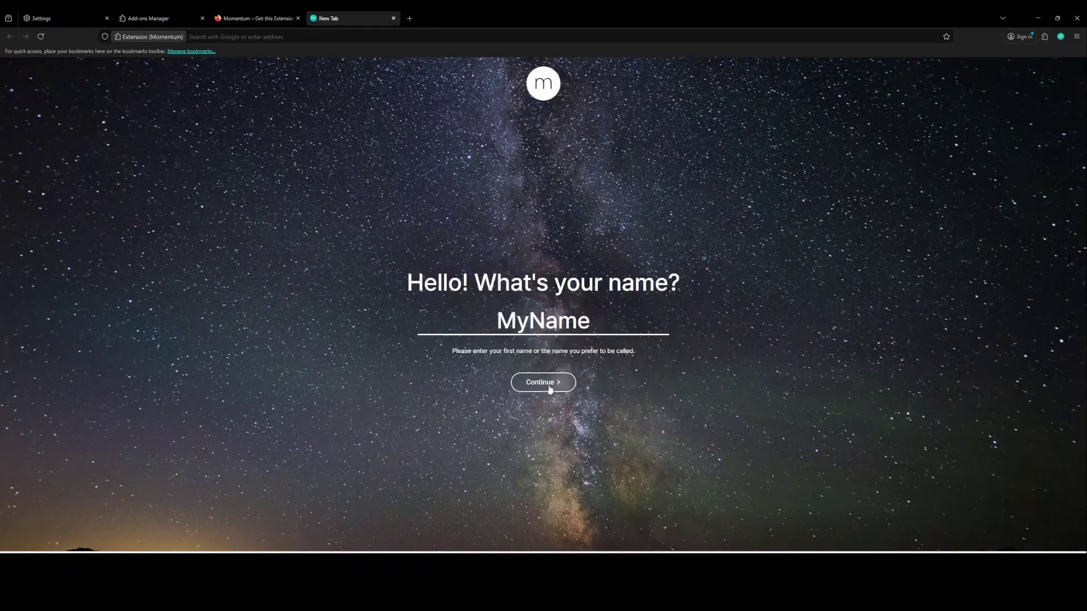
left_click(544, 382)
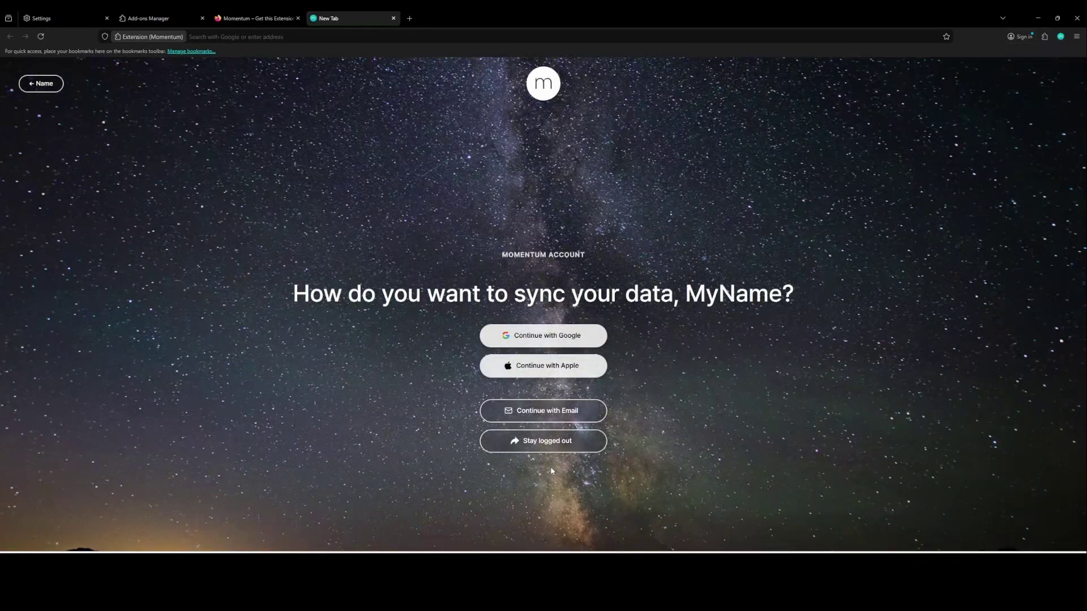
left_click(554, 447)
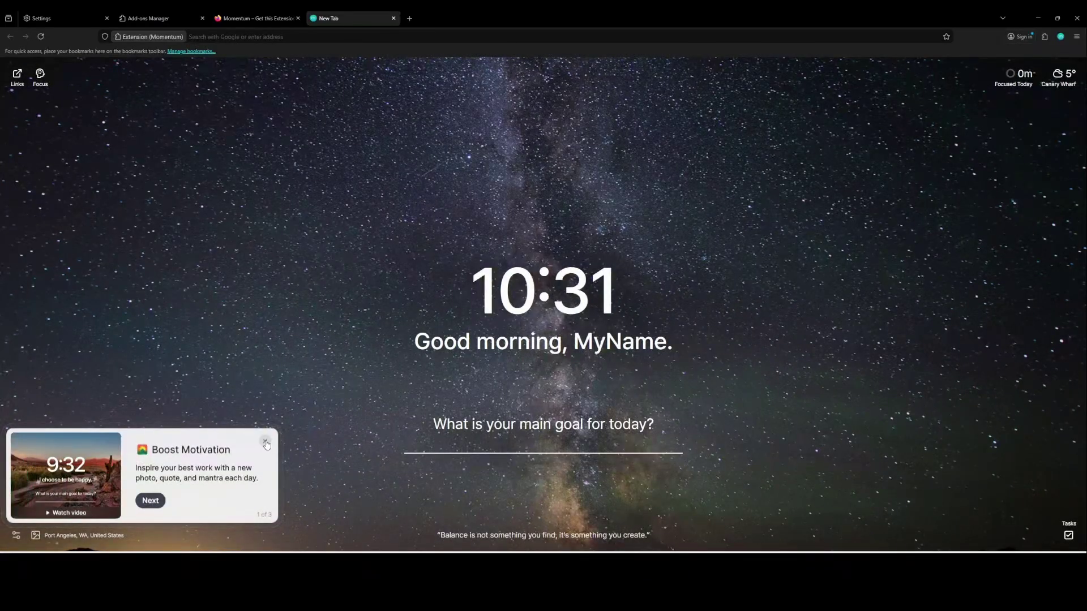
left_click(266, 445)
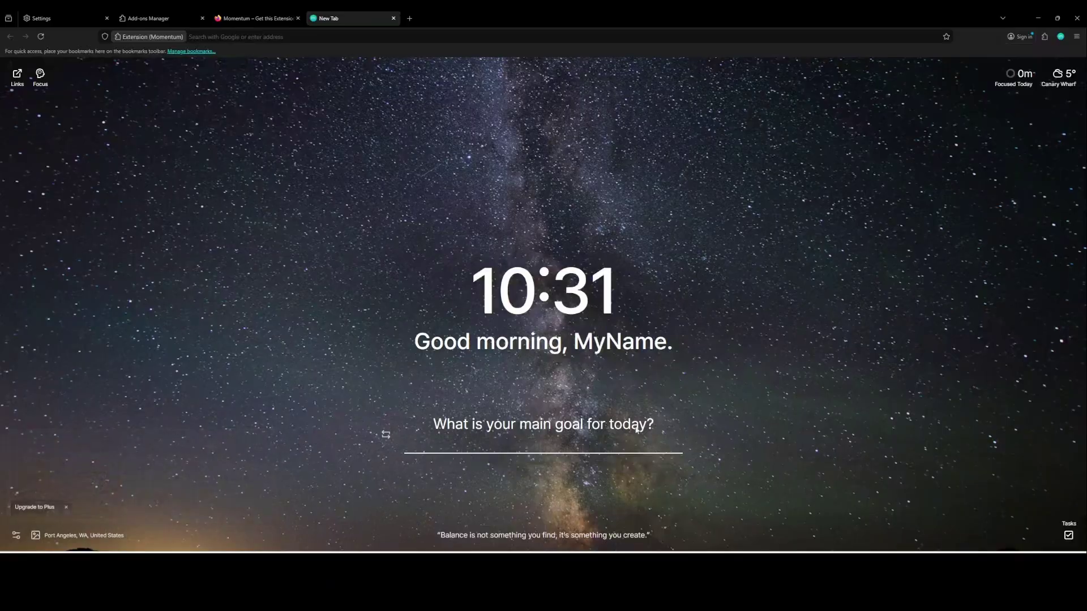
- Set the main goal for today on the Momentum dashboard to "Testing"
left_click(385, 435)
type("Testing")
key("Return")
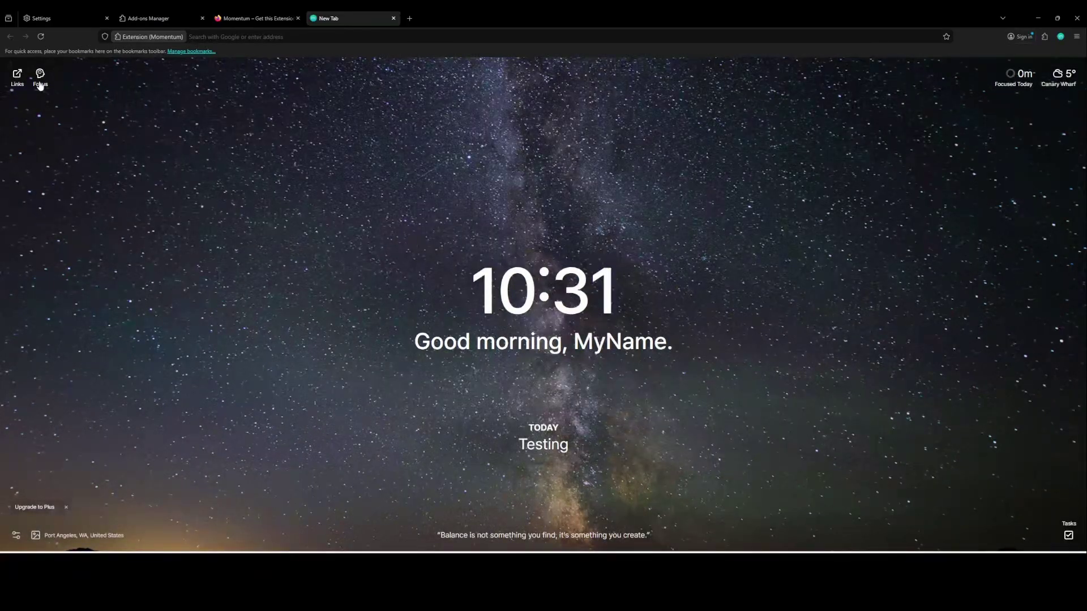
- Add a Momentum link titled "Dictionary" pointing to dictionary.com and pin it to the dashboard
left_click(10, 77)
left_click(60, 143)
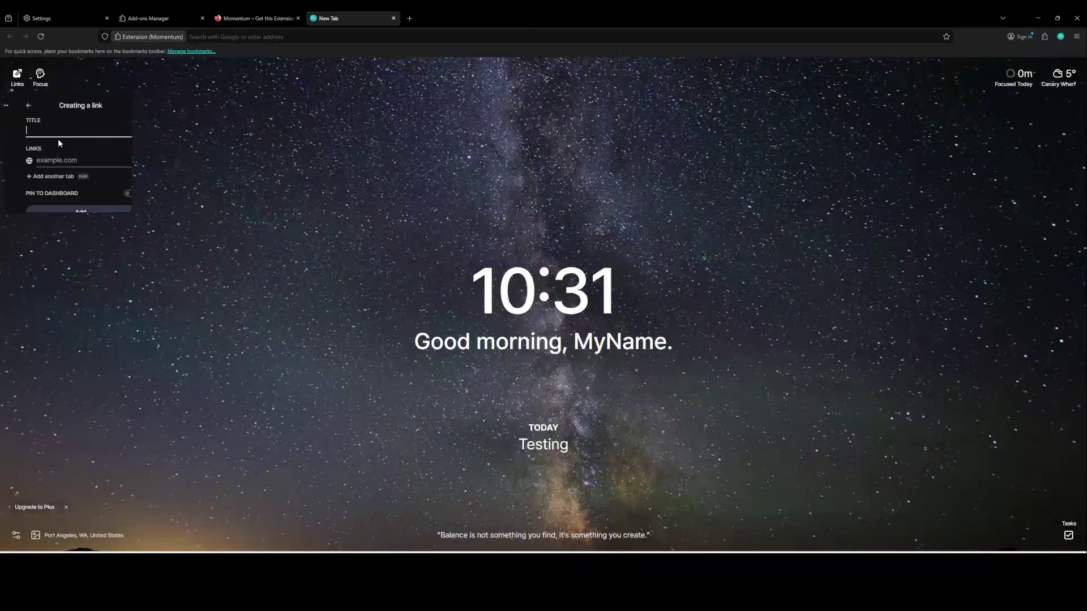
type("Dictionary")
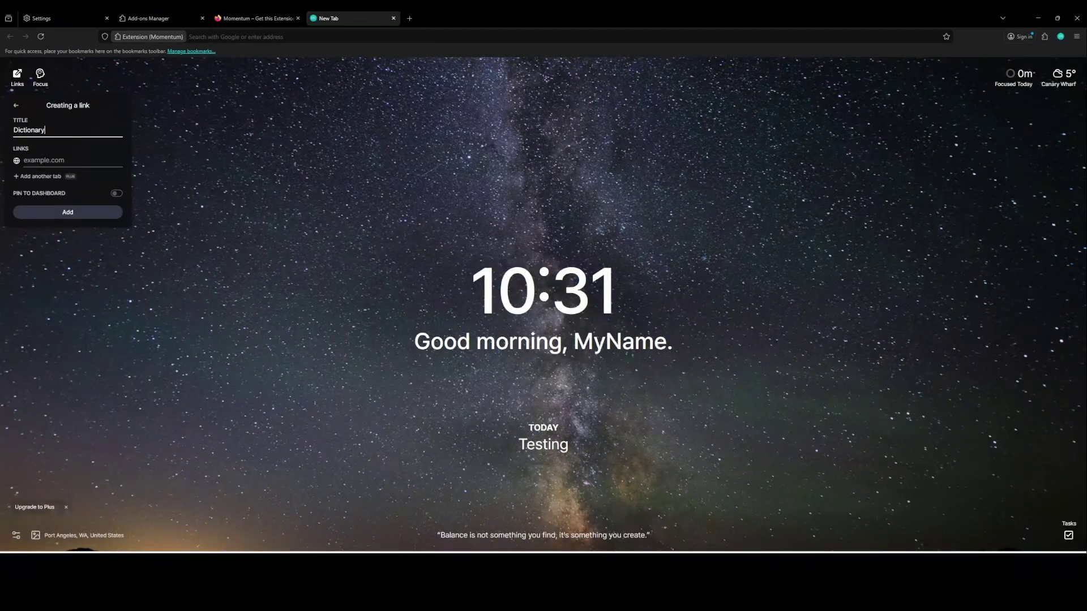
key("Tab")
type("dictionary.com")
left_click(116, 193)
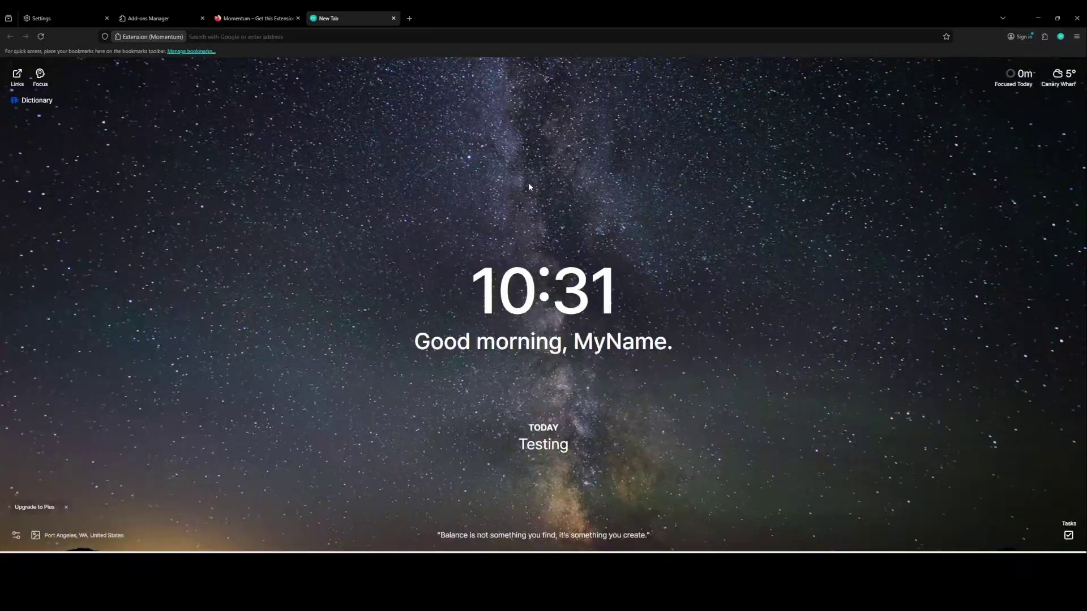
- Show the task list and start a focus session, backing out of the site blocker's request for additional permissions
left_click(1064, 536)
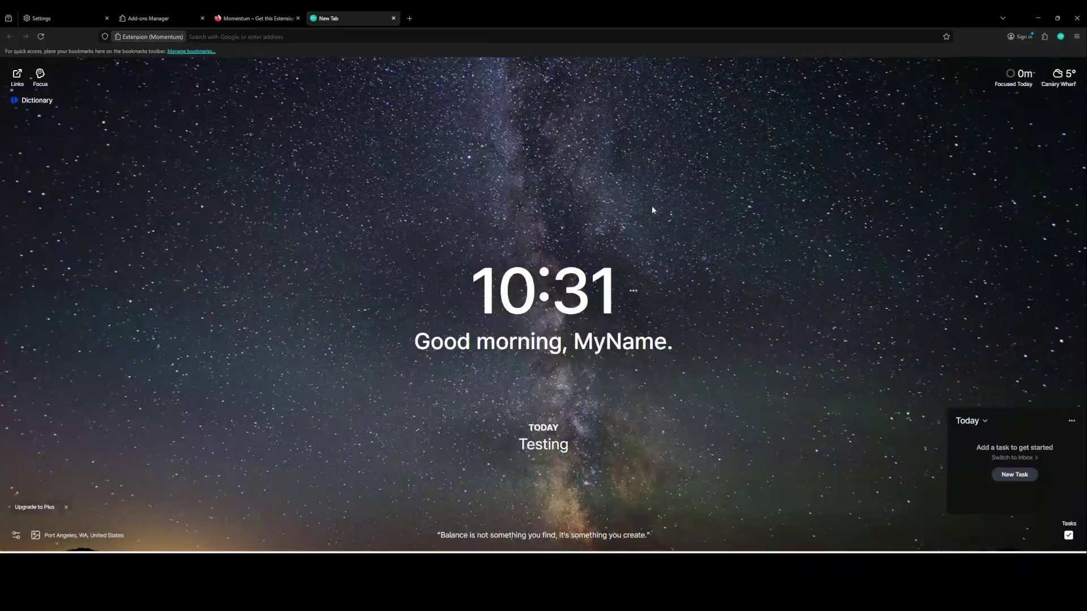
left_click(39, 77)
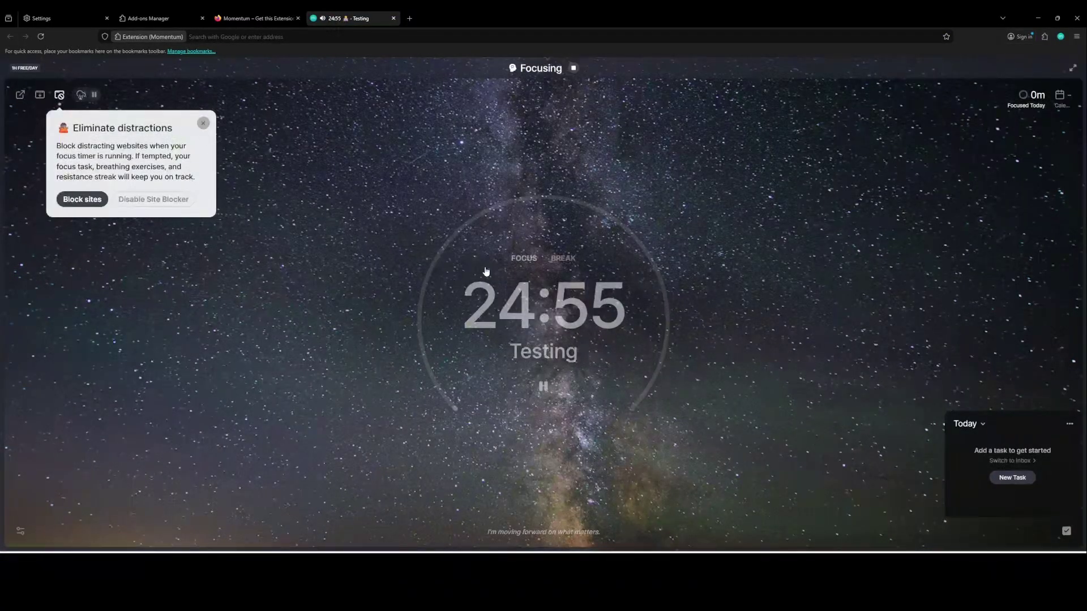
left_click(202, 124)
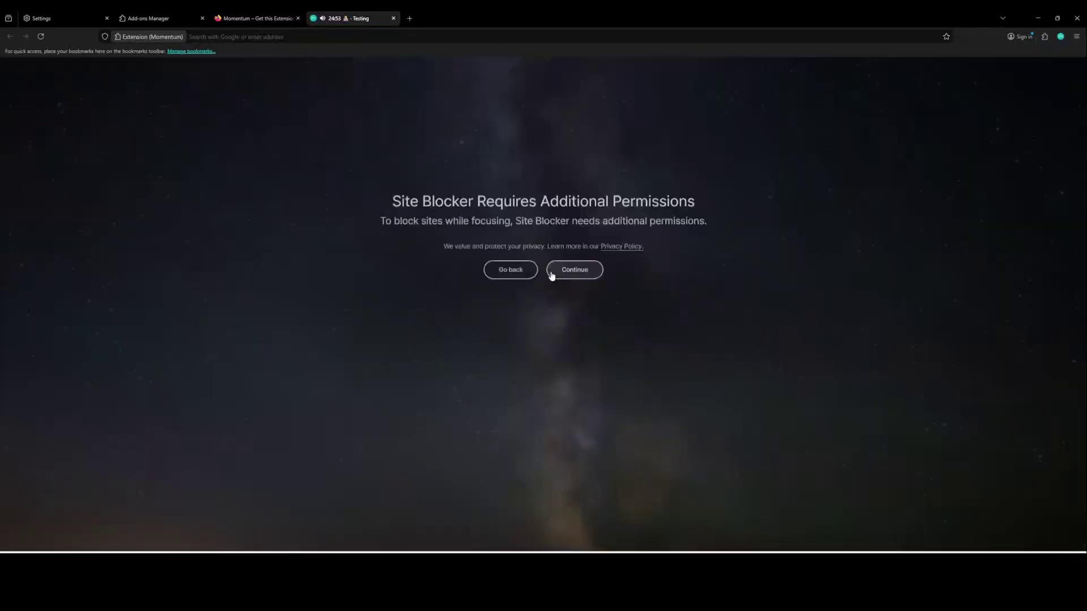
left_click(511, 274)
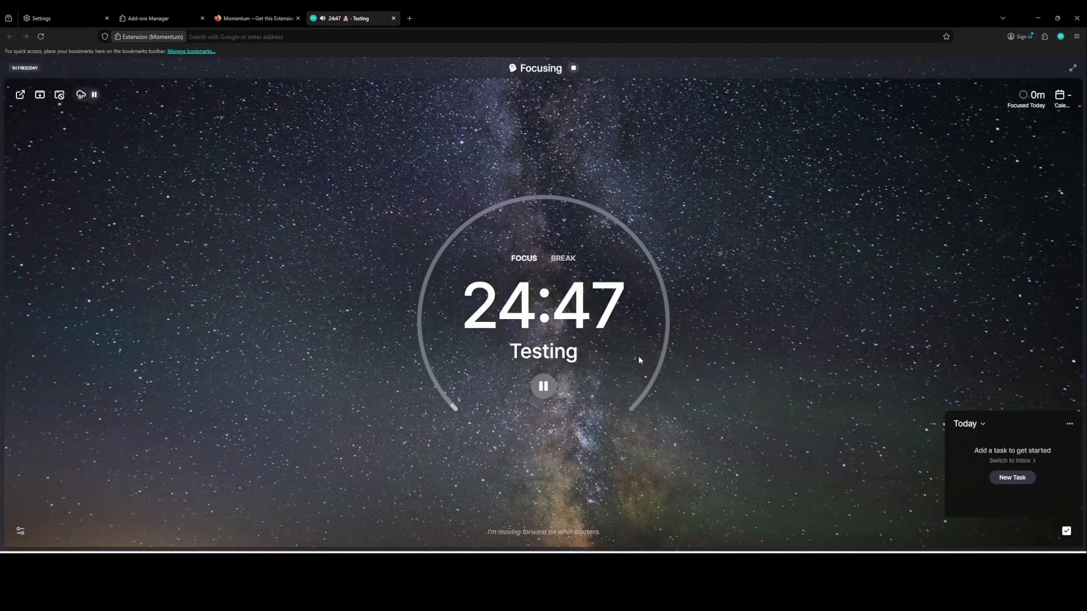
- Examine the focus mode's upcoming events, break timer and Pomodoro timer options, and end the focus session
left_click(1059, 95)
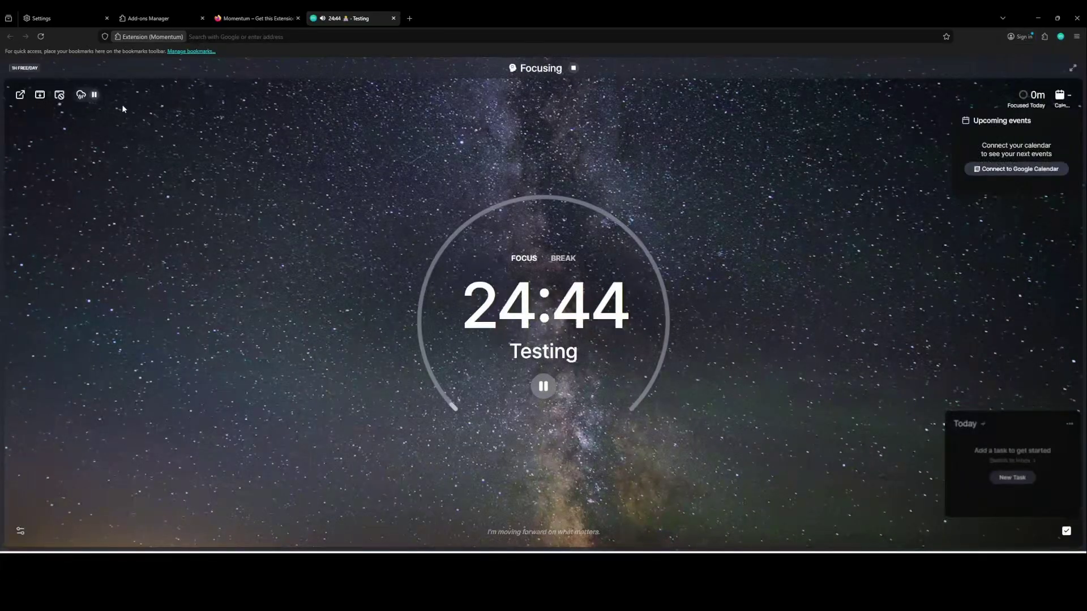
mouse_move(81, 95)
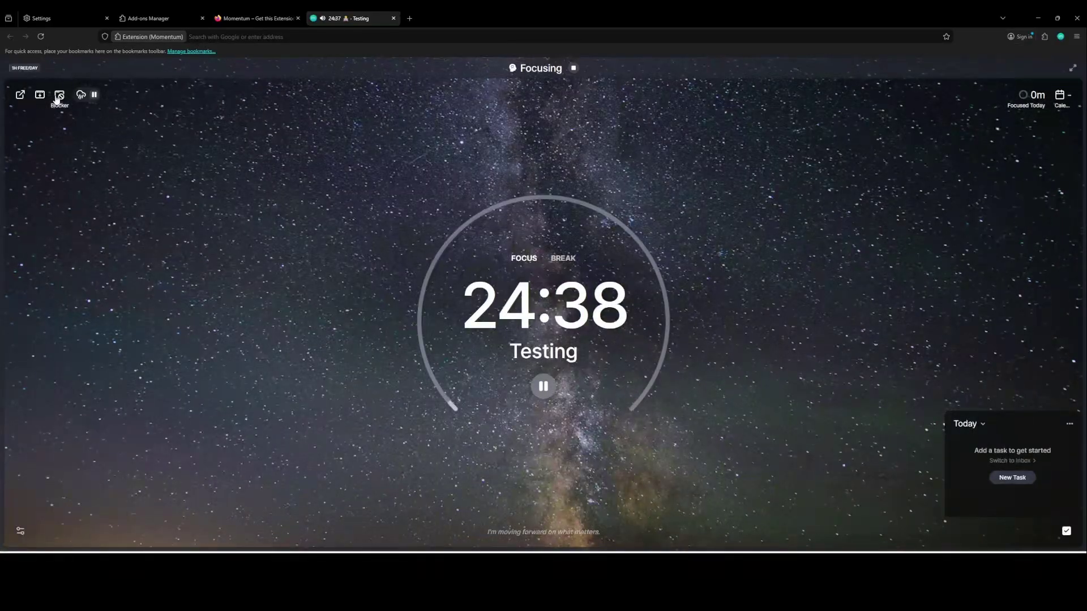
left_click(563, 258)
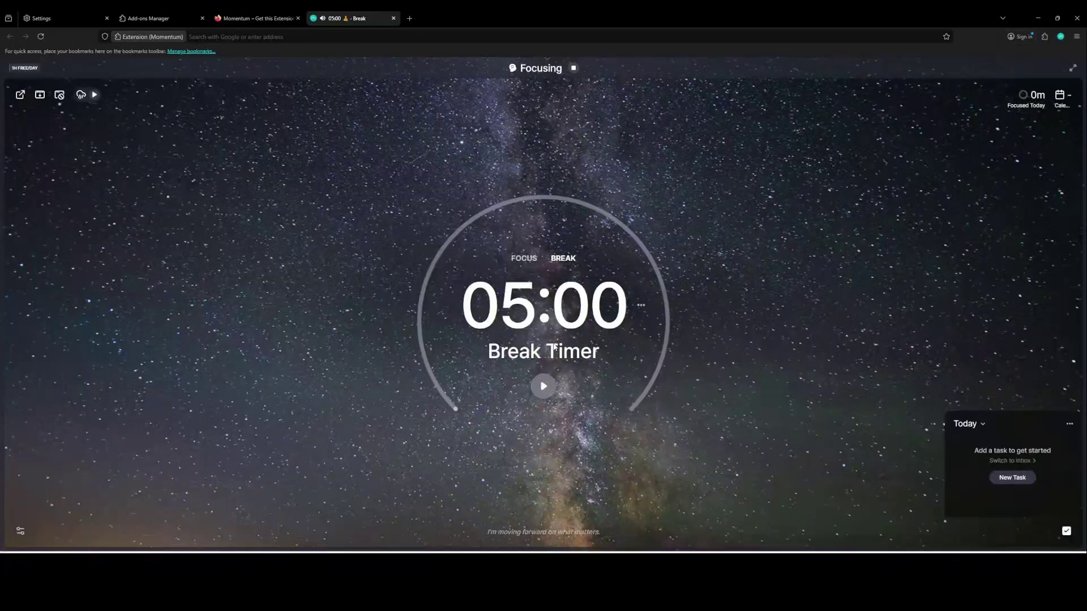
left_click(520, 262)
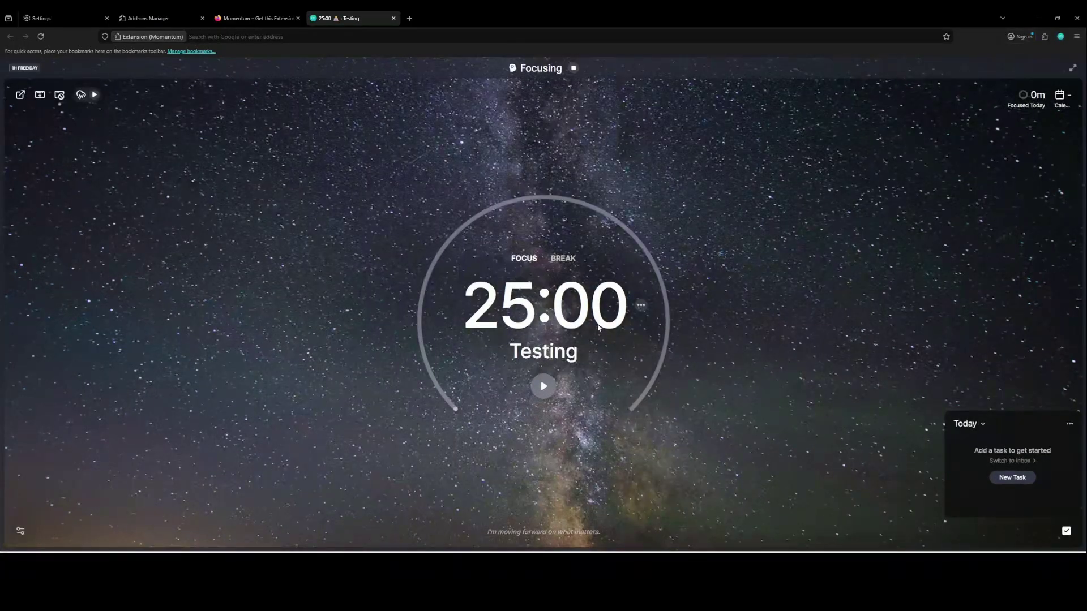
left_click(640, 307)
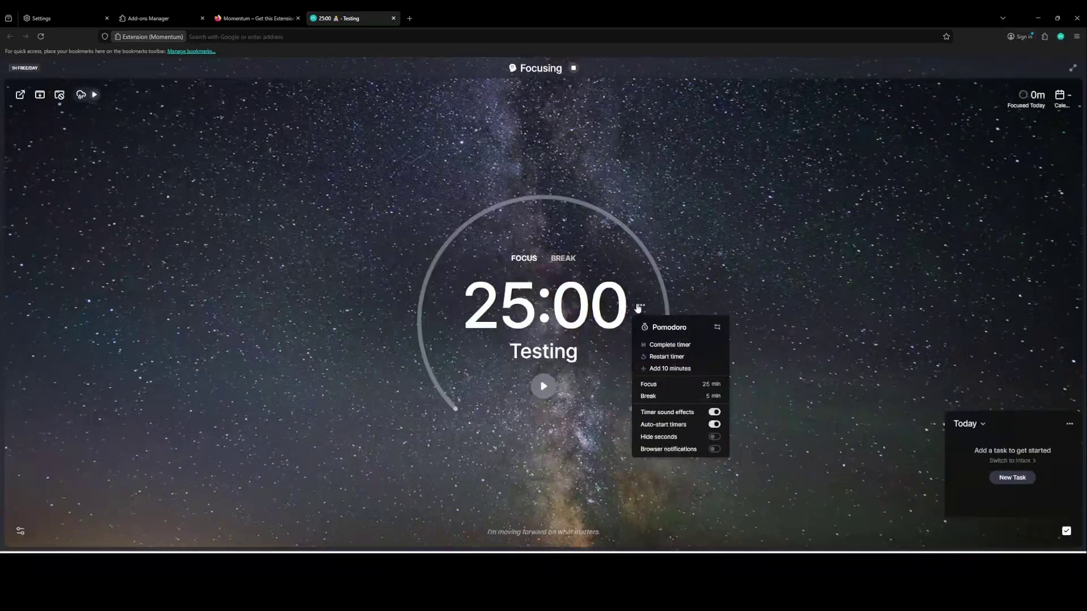
left_click(569, 159)
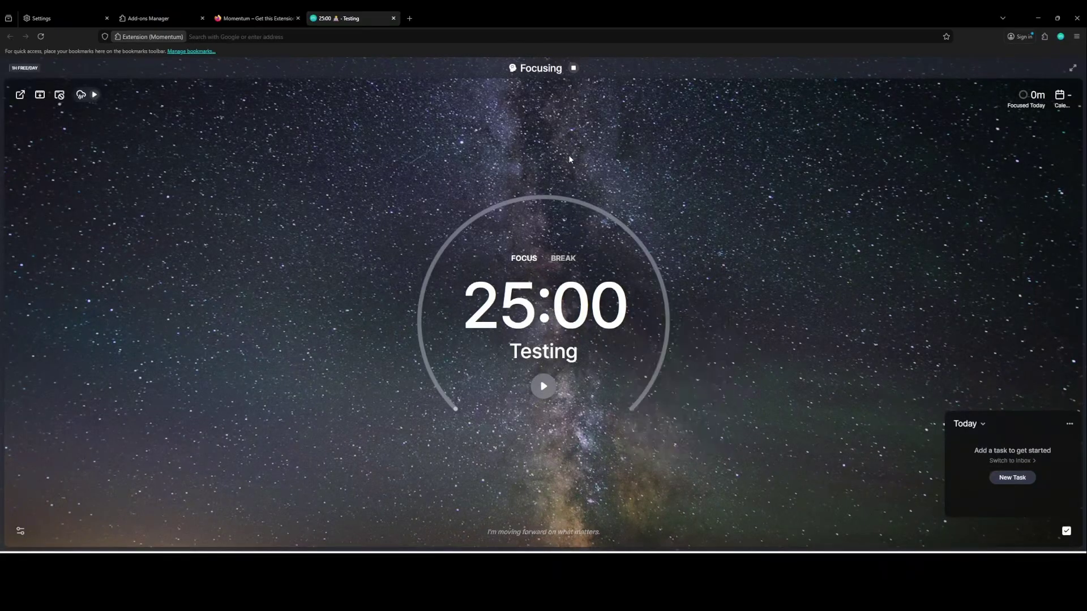
left_click(572, 71)
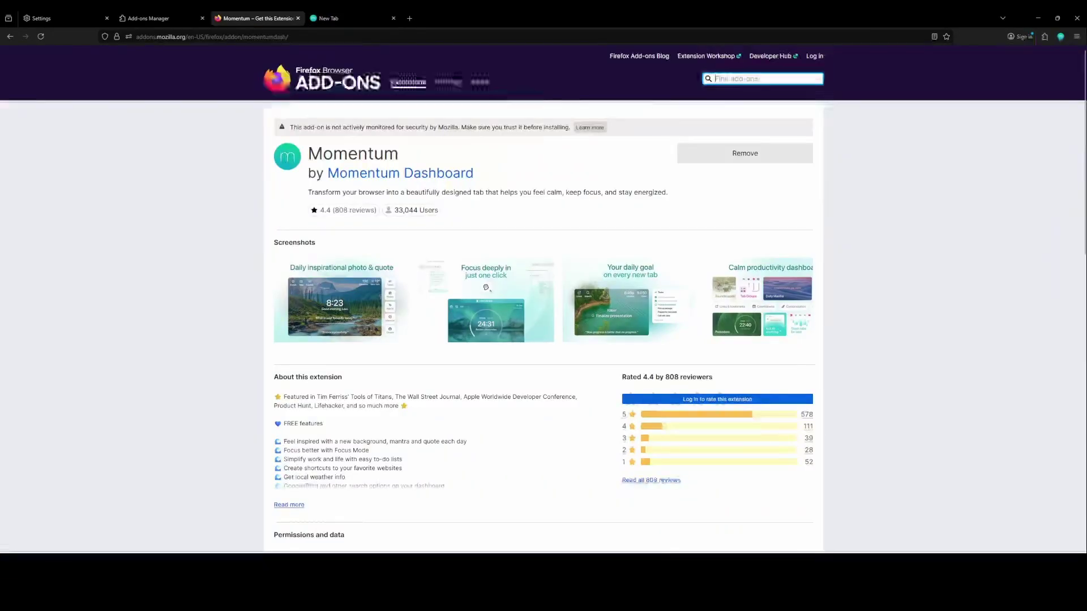
- Find and install the uBlock Origin extension with private windows allowed and a toolbar pin, and bring up its blocking overview
type("ublock")
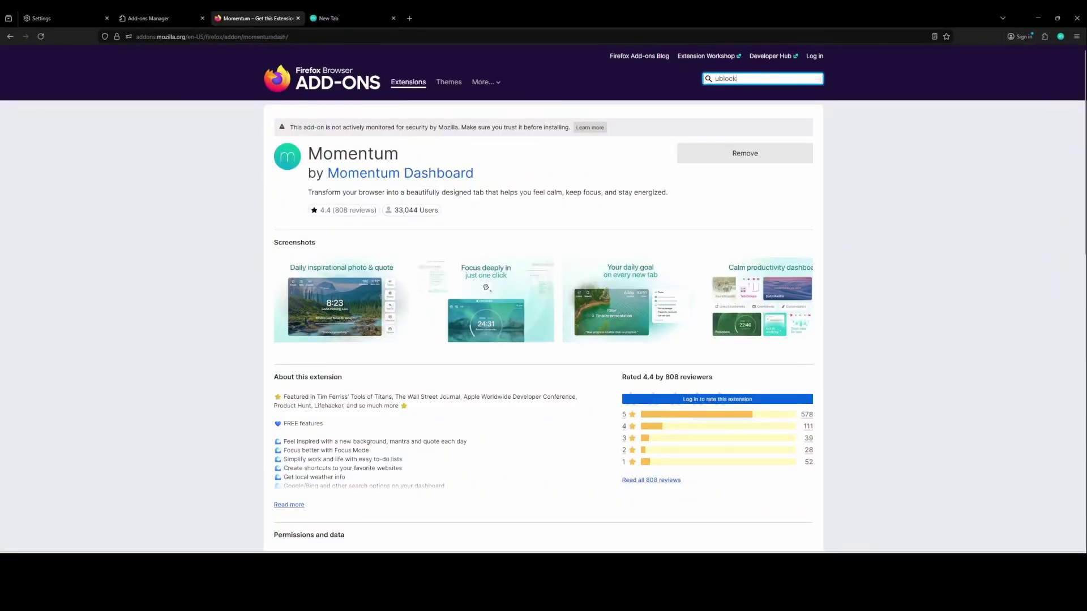
key("Return")
left_click(638, 188)
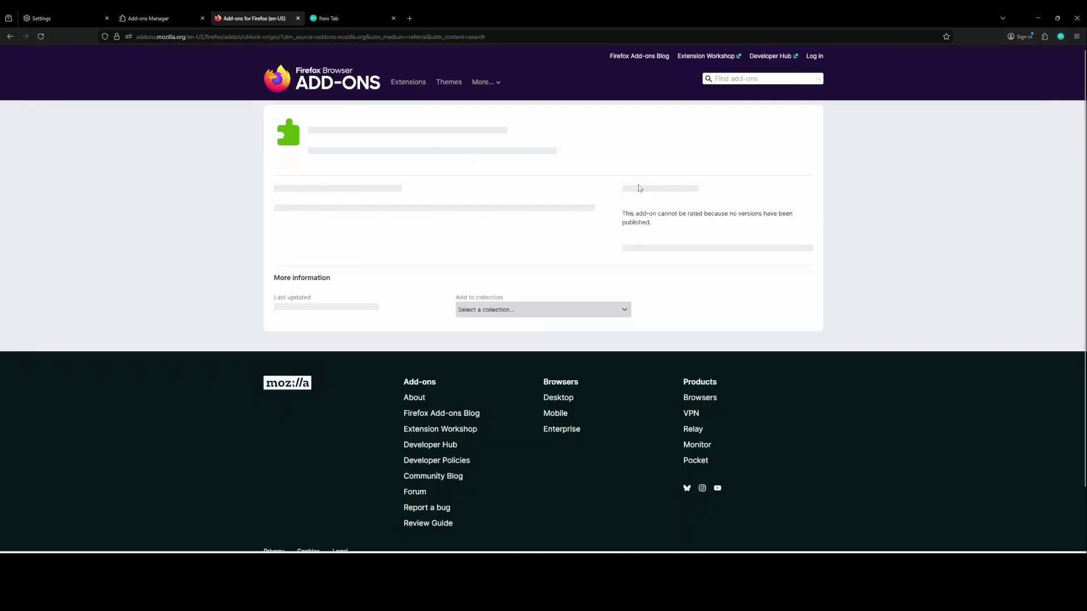
left_click(755, 129)
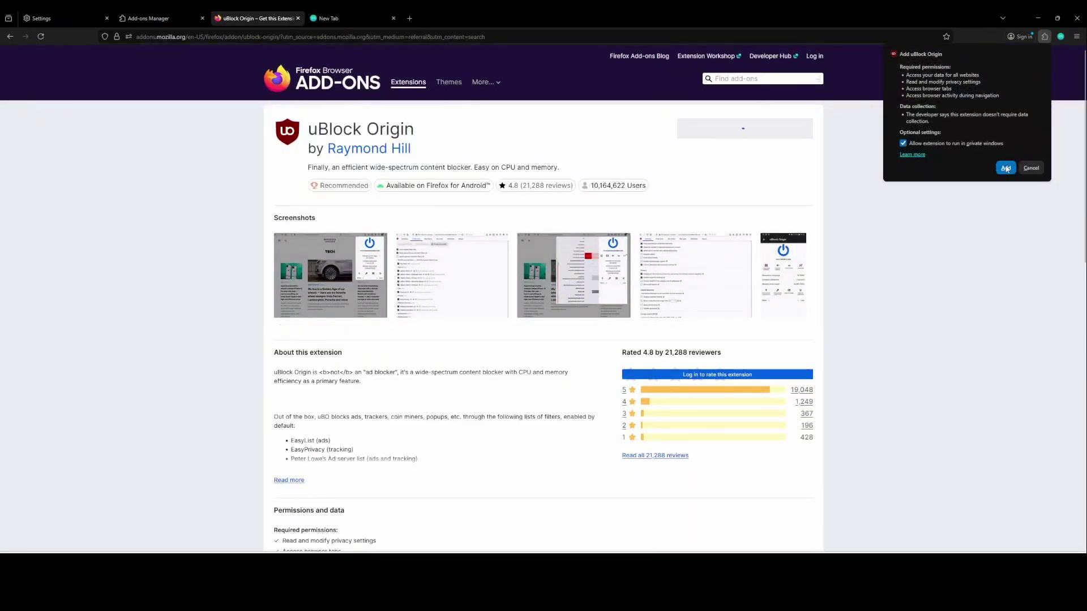
left_click(1005, 168)
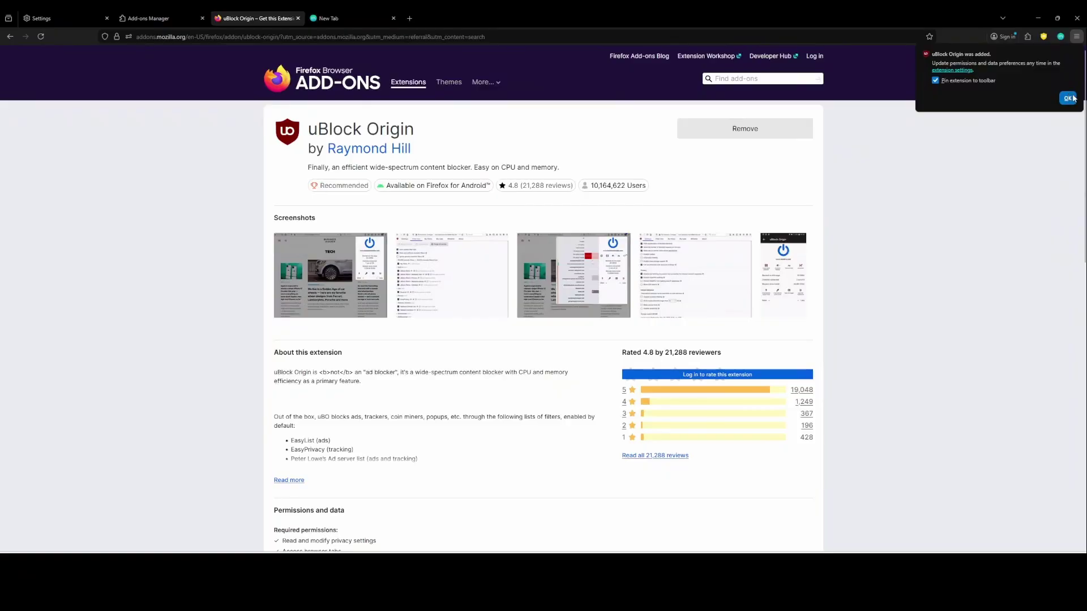
left_click(1069, 98)
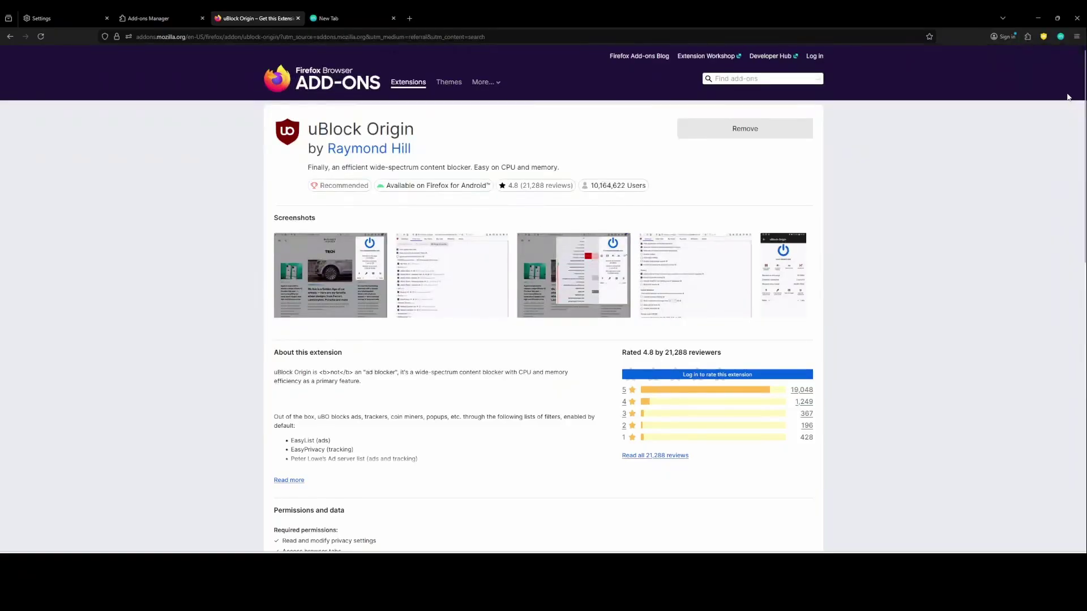
left_click(1043, 36)
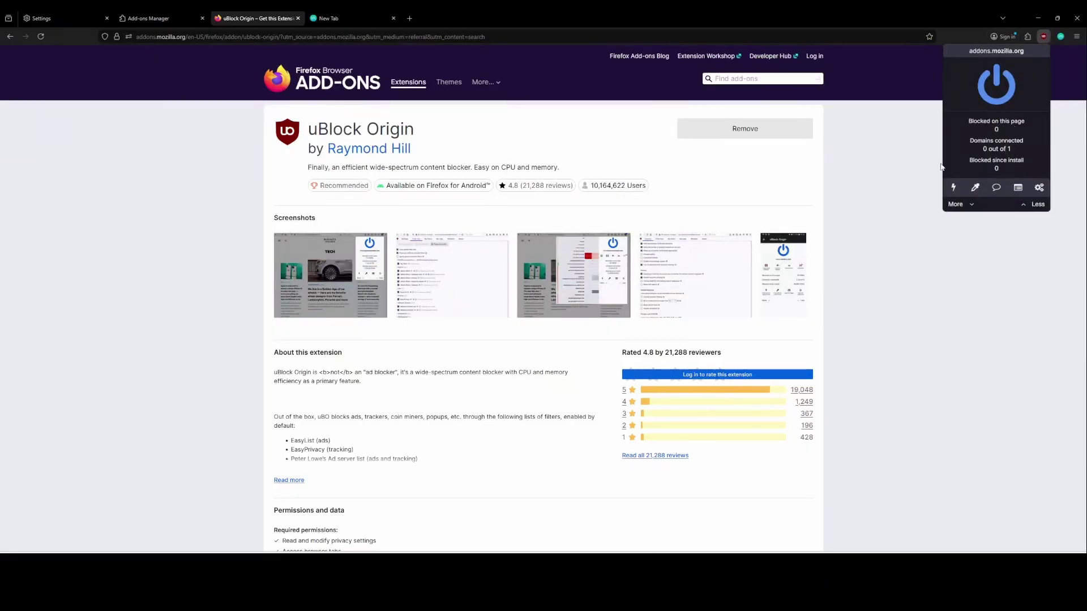
- Search the add-ons store for "consent-o-matic" and install Consent-O-Matic, allowing it in private windows and keeping it pinned
left_click(756, 80)
type("consent")
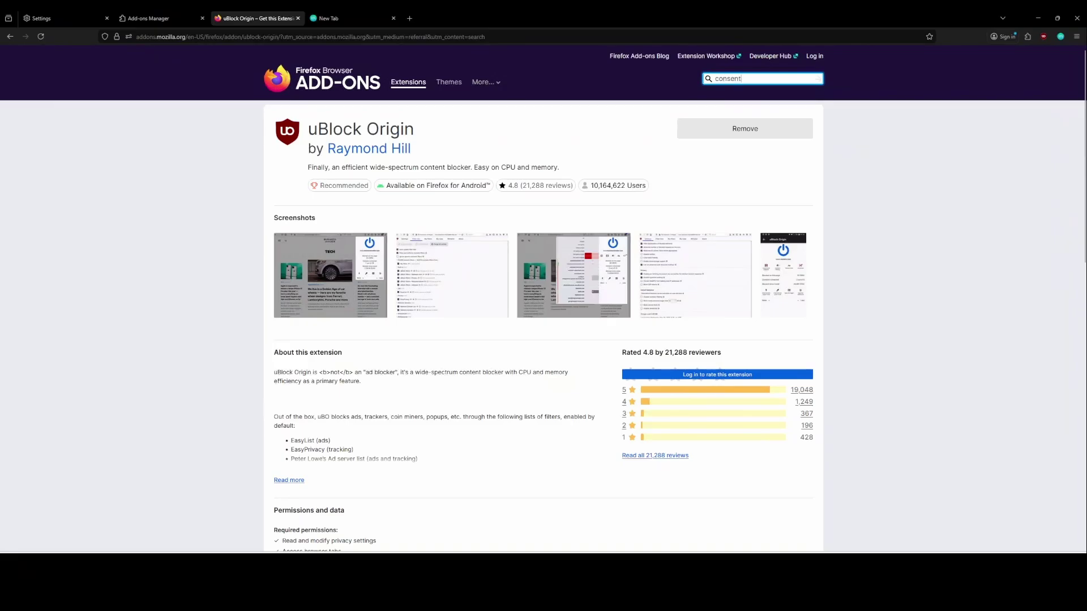
type("-o-matic")
key("Return")
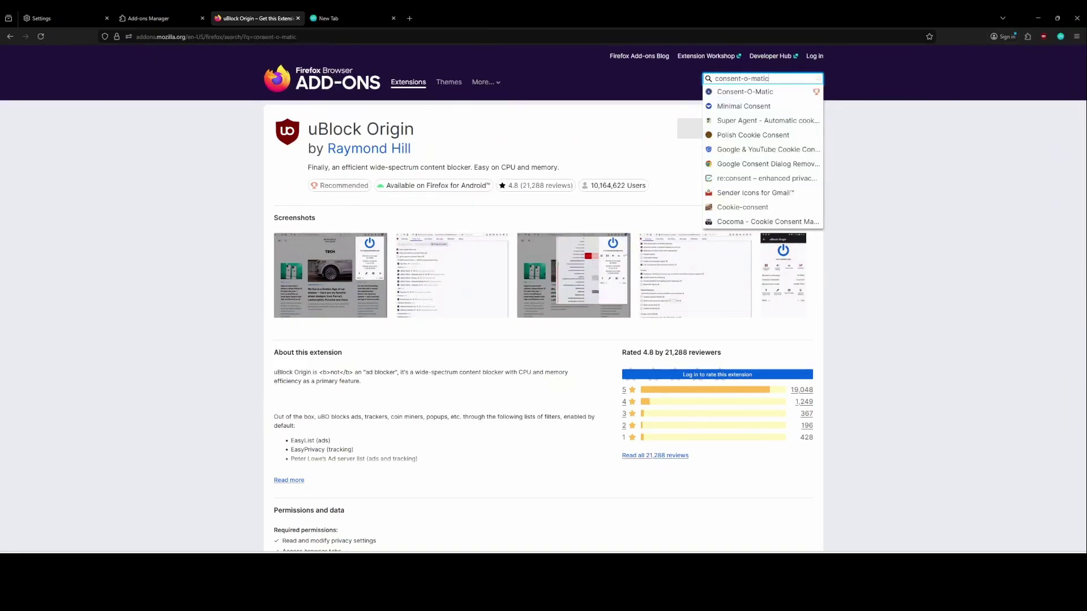
left_click(549, 191)
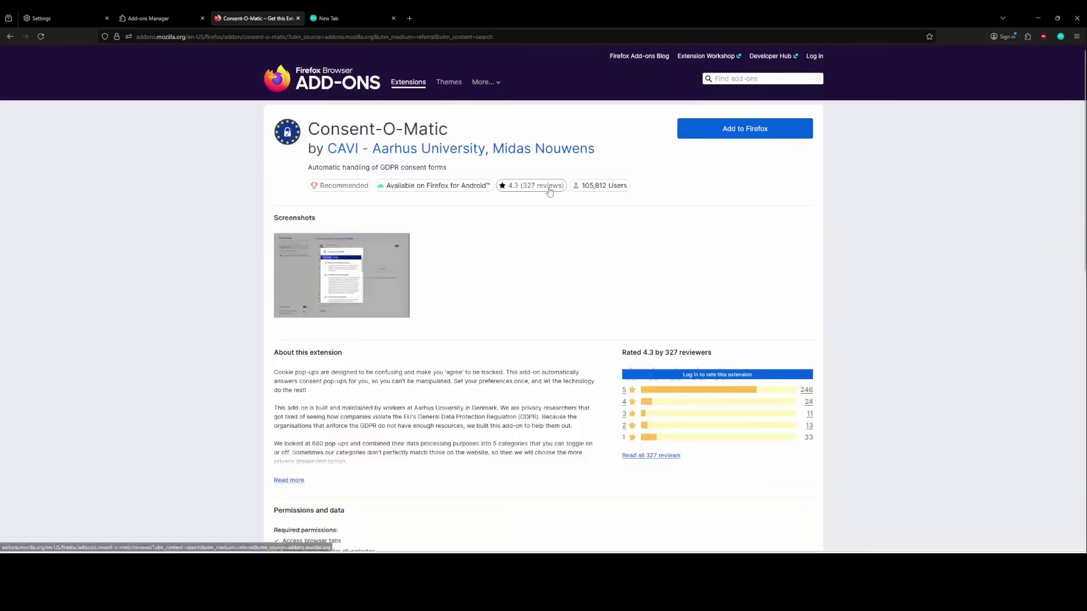
left_click(704, 127)
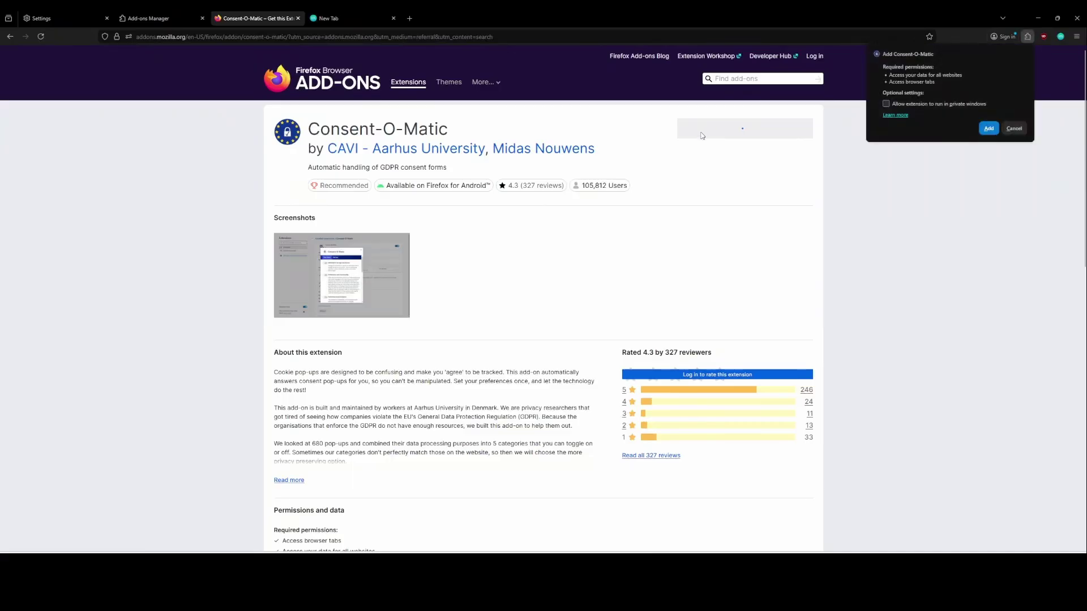
left_click(931, 103)
left_click(987, 129)
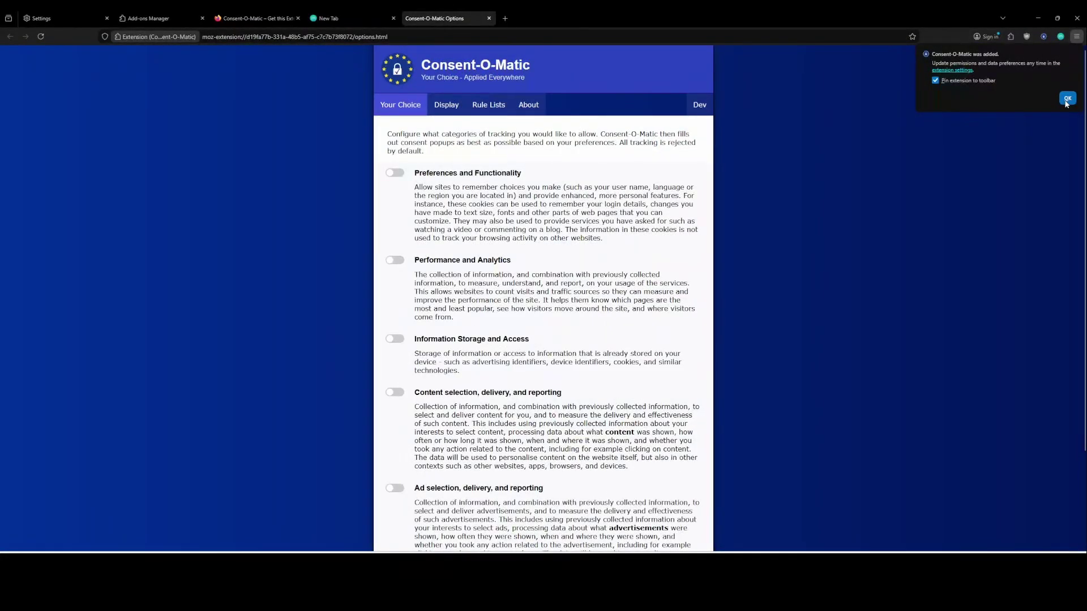
left_click(1067, 99)
- Examine Consent-O-Matic's tracking categories and popup display options, and close its options page
scroll(515, 232, "down", 3)
scroll(492, 219, "up", 3)
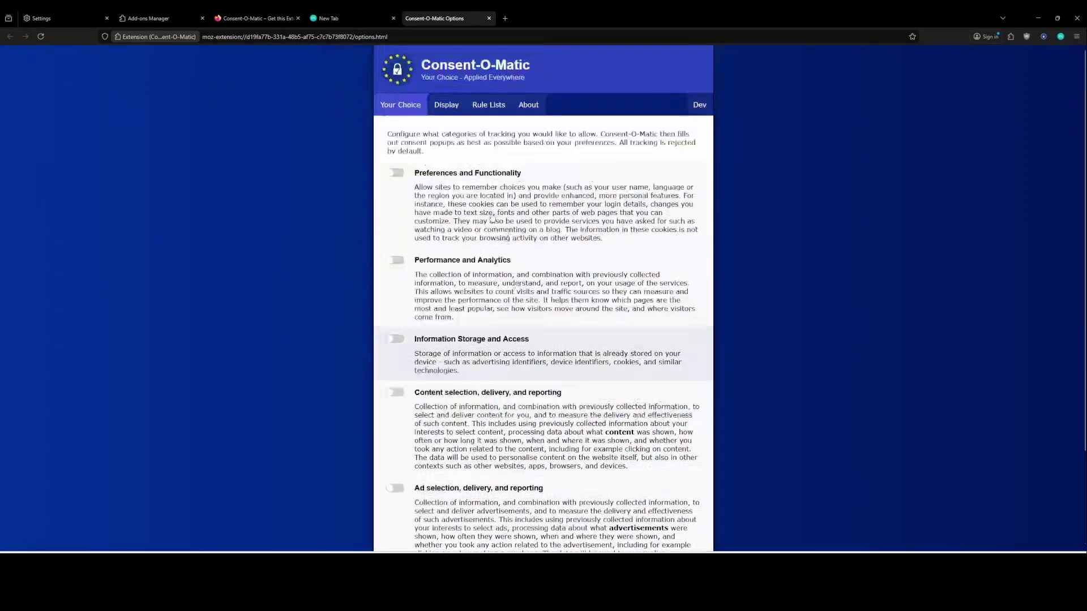
left_click(451, 110)
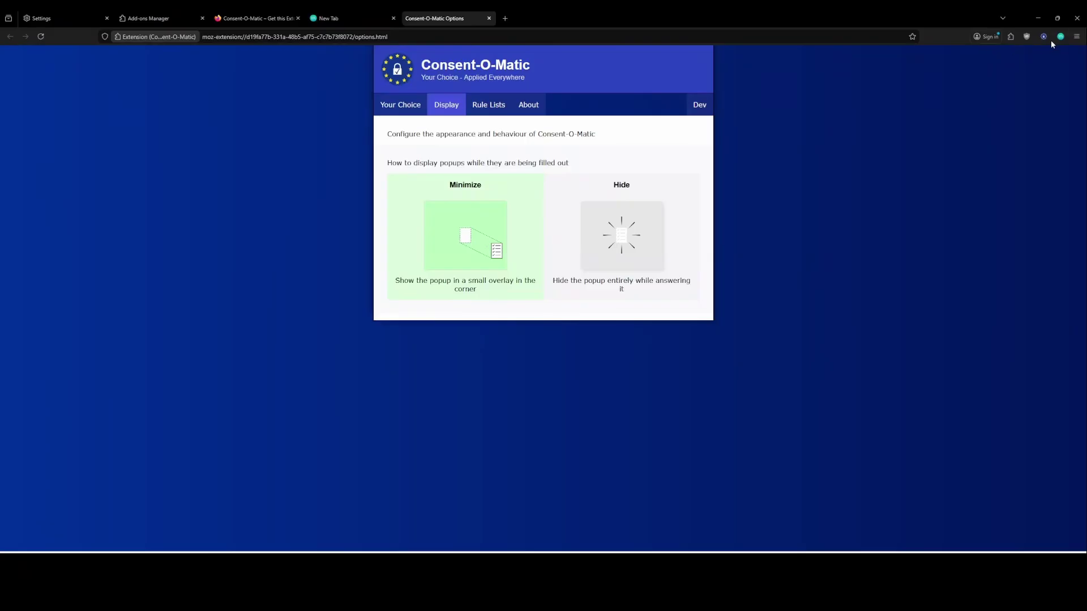
left_click(487, 18)
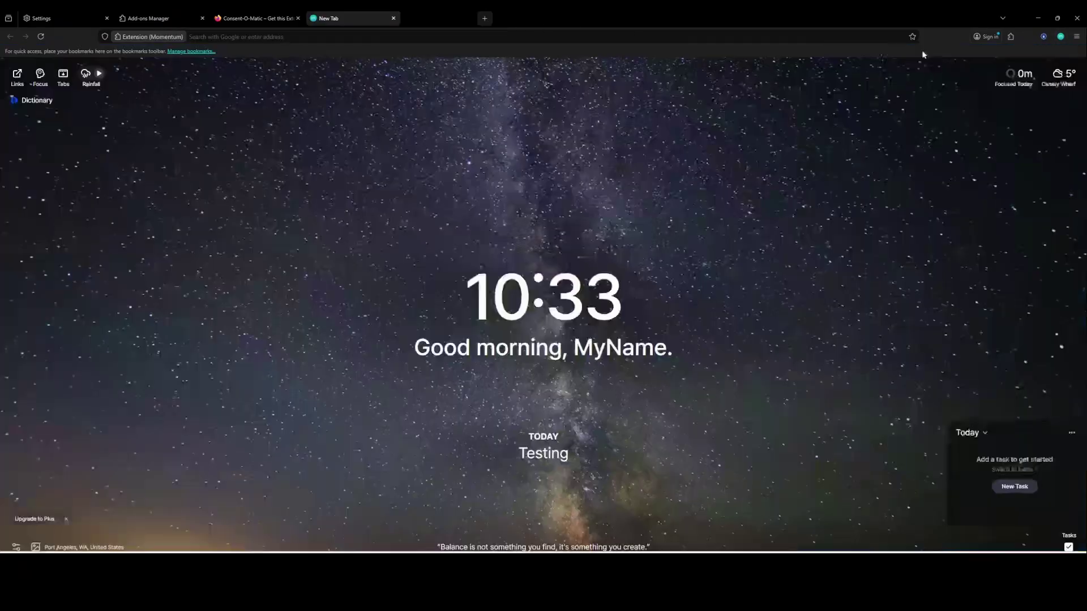
- Open a private window and load youtube.com to test the cookie consent handling
left_click(1076, 36)
left_click(996, 114)
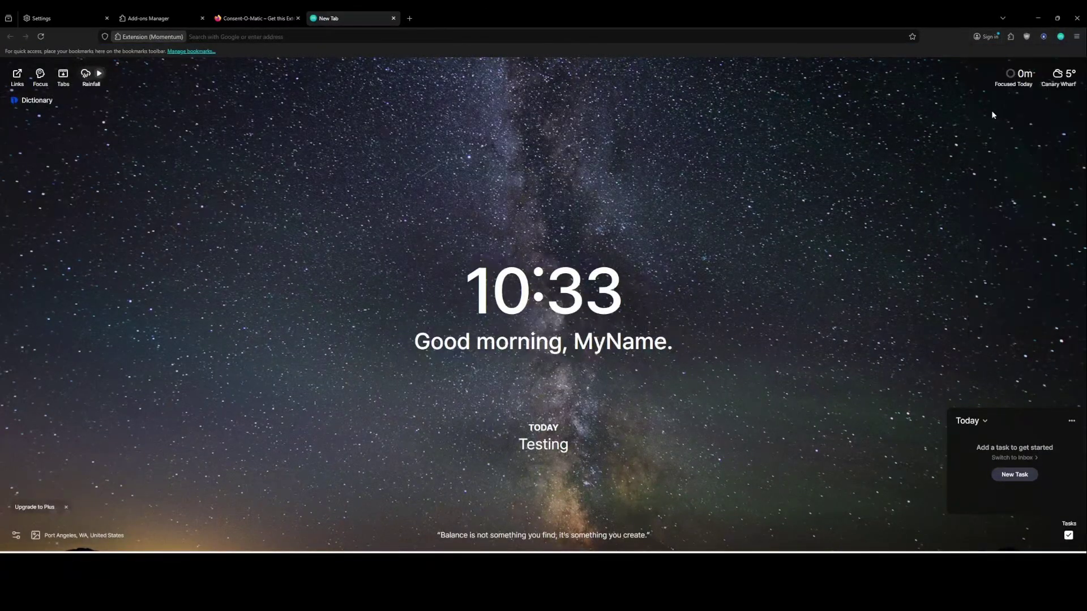
type("youtube.com")
key("Return")
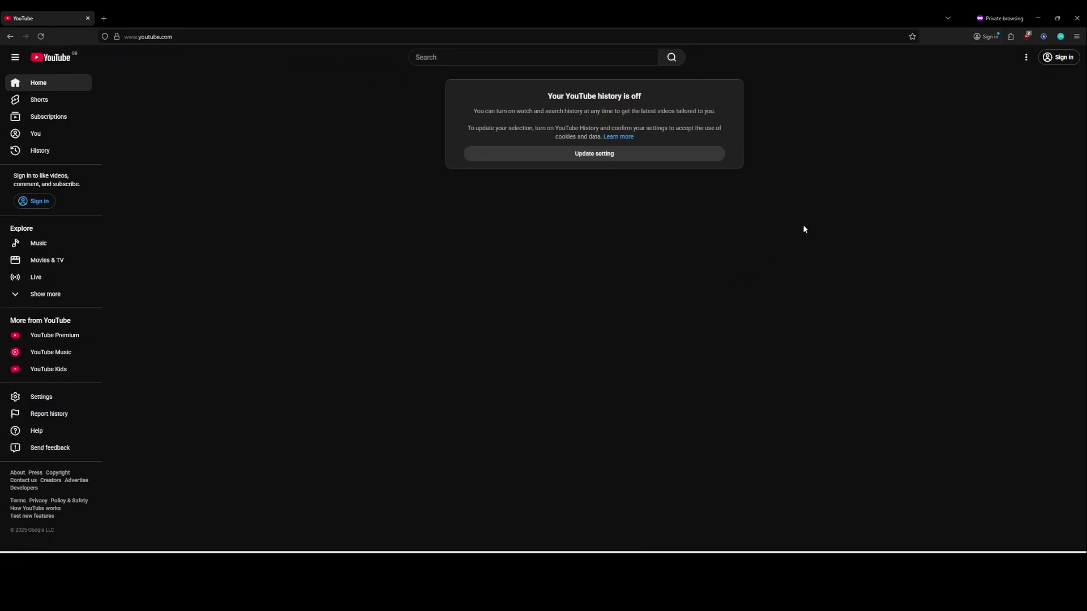
- Search the add-ons store for "sponsorblock" and install SponsorBlock - Skip Sponsorships on YouTube, keeping it pinned to the toolbar
type("orblock")
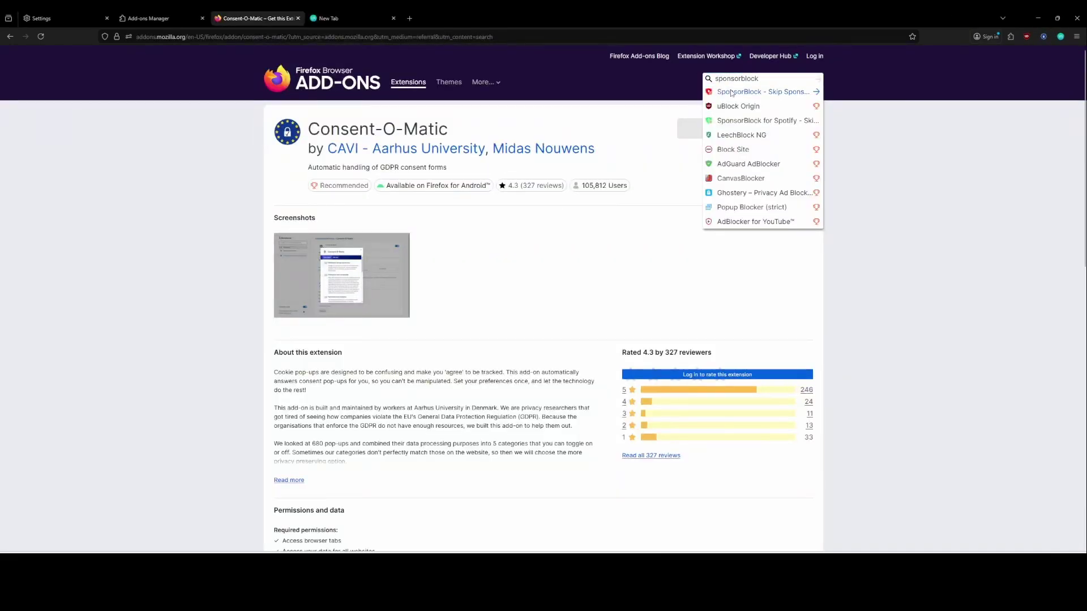
left_click(738, 93)
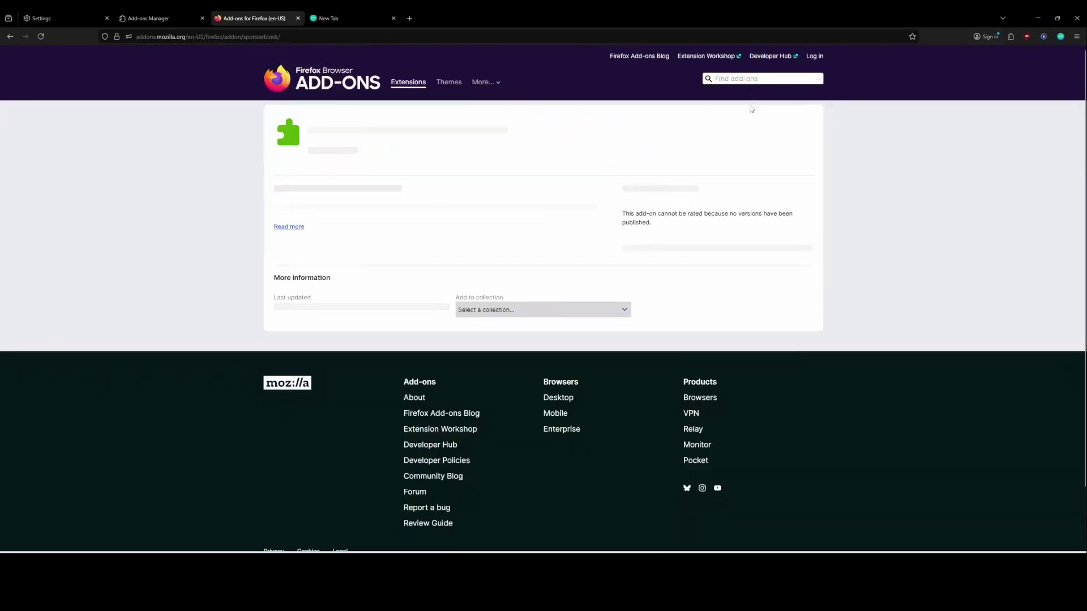
left_click(757, 129)
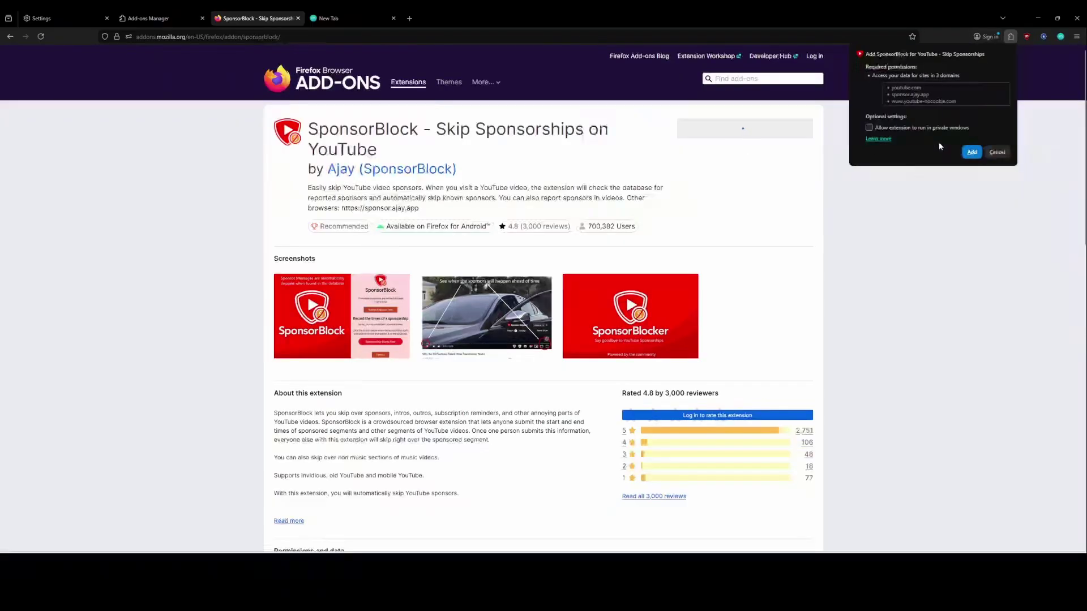
left_click(971, 151)
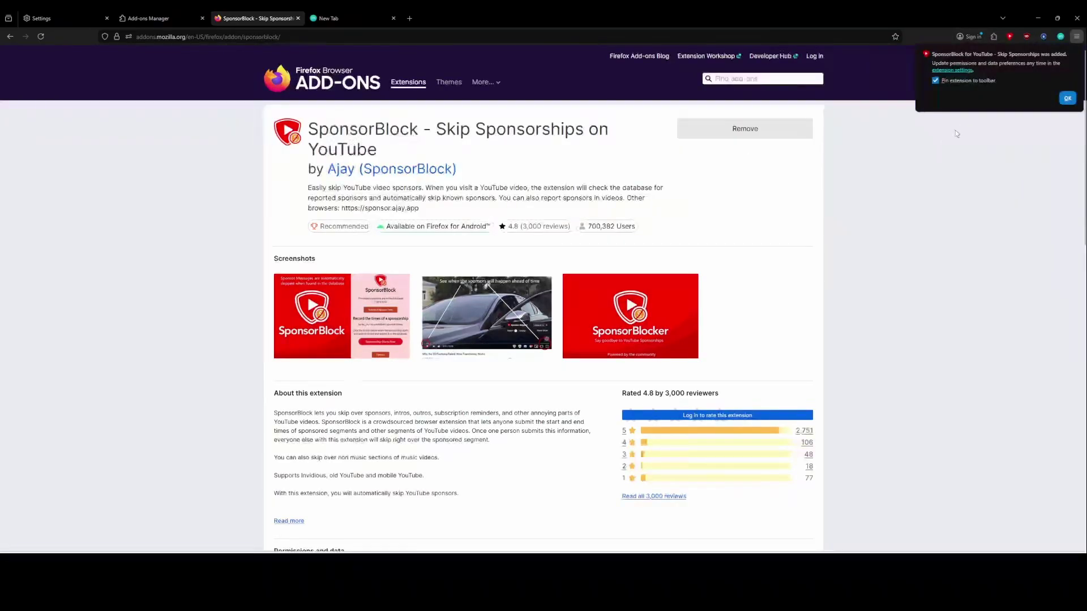
left_click(1067, 99)
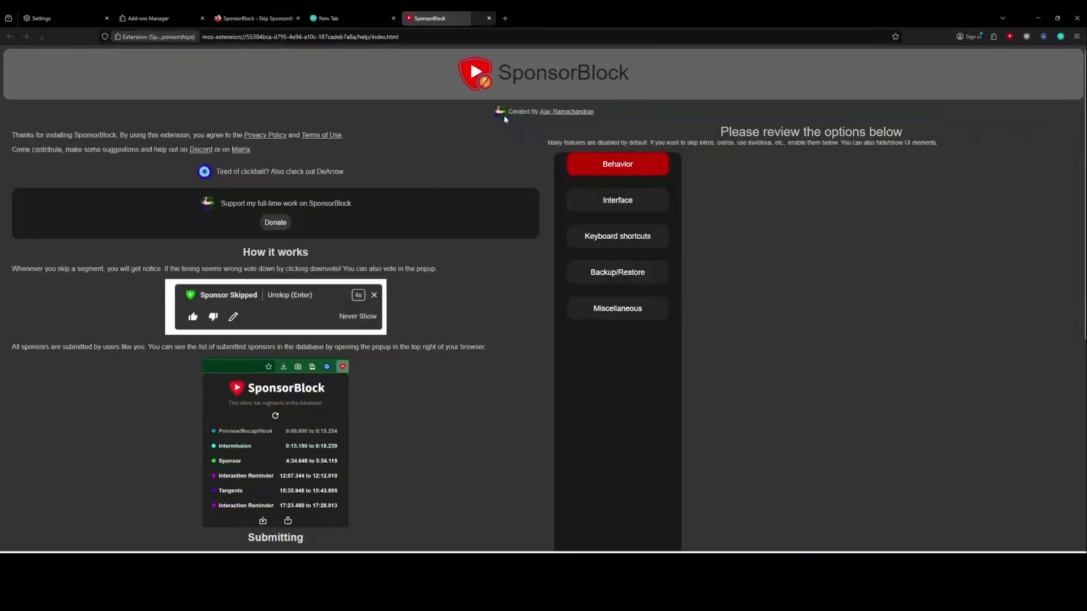
- Examine the skip options that SponsorBlock's behavior settings offer for each video segment category
scroll(850, 277, "down", 3)
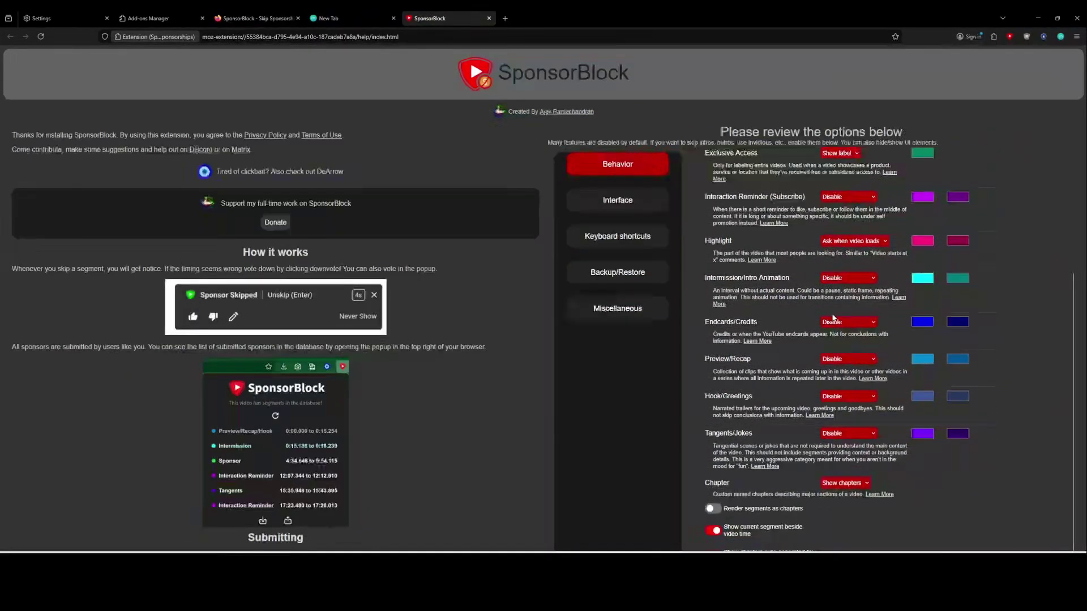
scroll(829, 310, "up", 2)
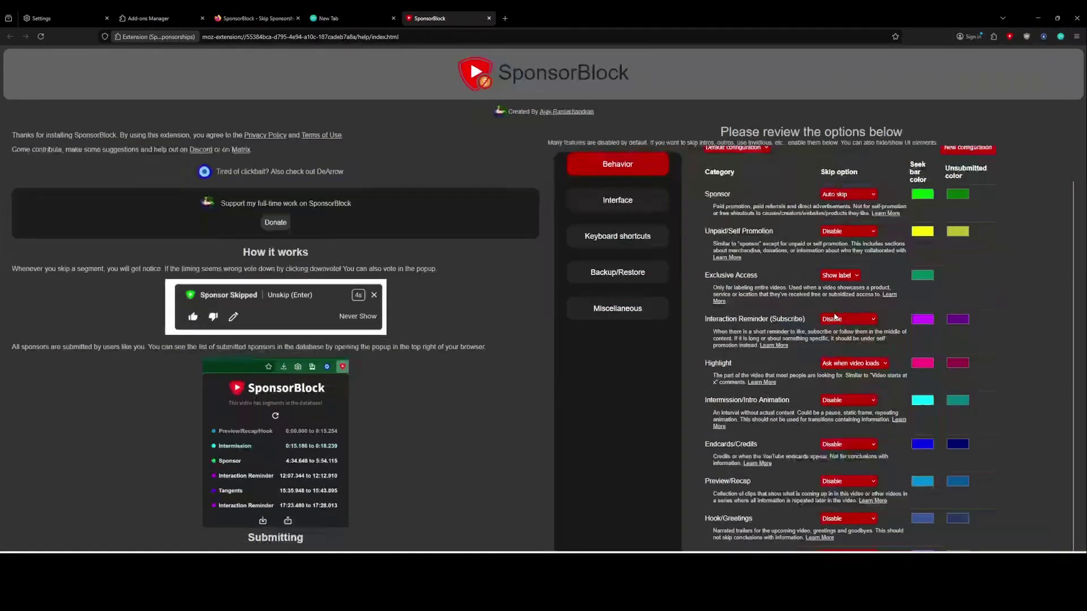
left_click(505, 18)
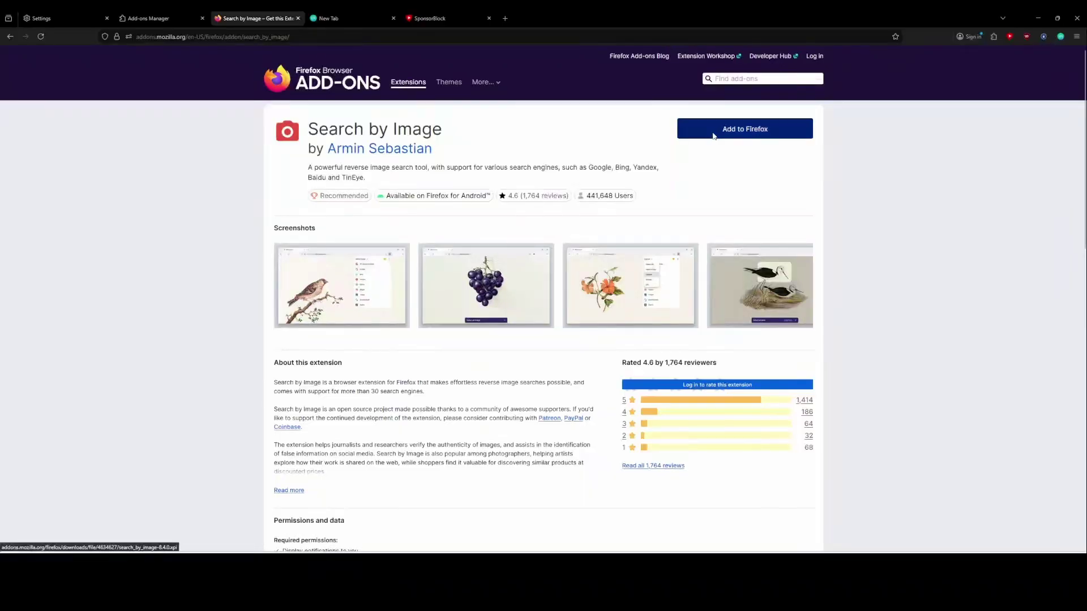
- Install the Search by Image extension, allowing it in private windows and keeping it pinned to the toolbar
left_click(711, 132)
left_click(891, 111)
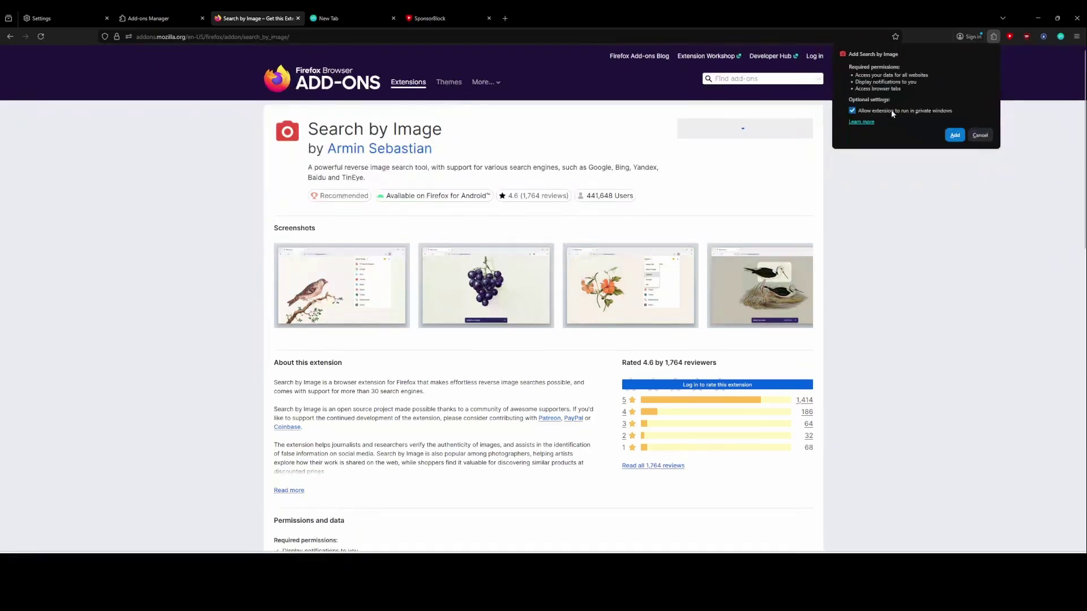
left_click(953, 135)
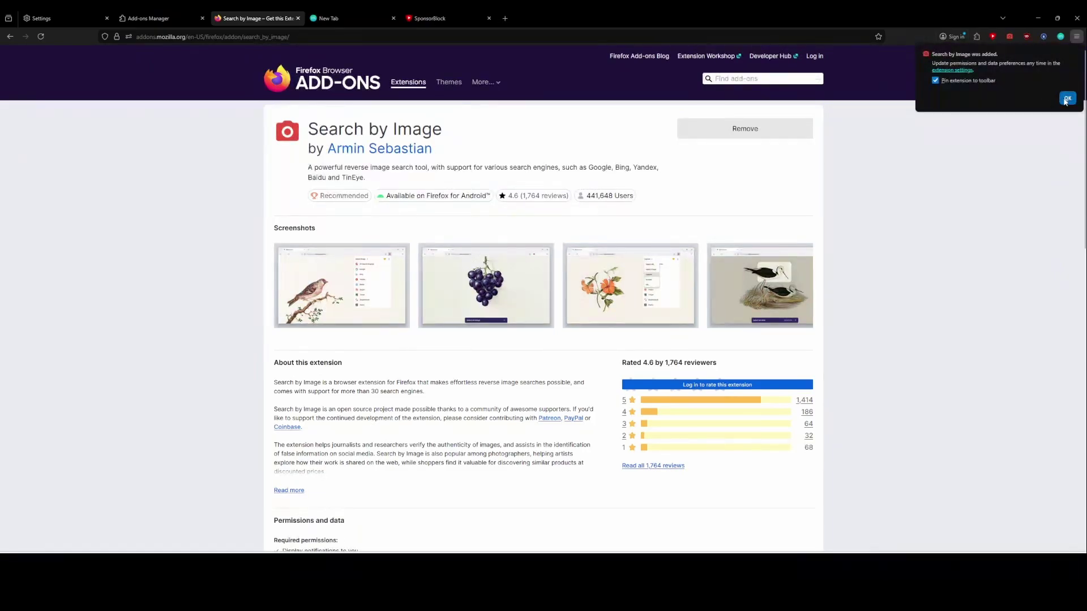
left_click(1069, 99)
- Search Google for "strawberry" in a private window and reject all cookies
left_click(1076, 36)
left_click(993, 97)
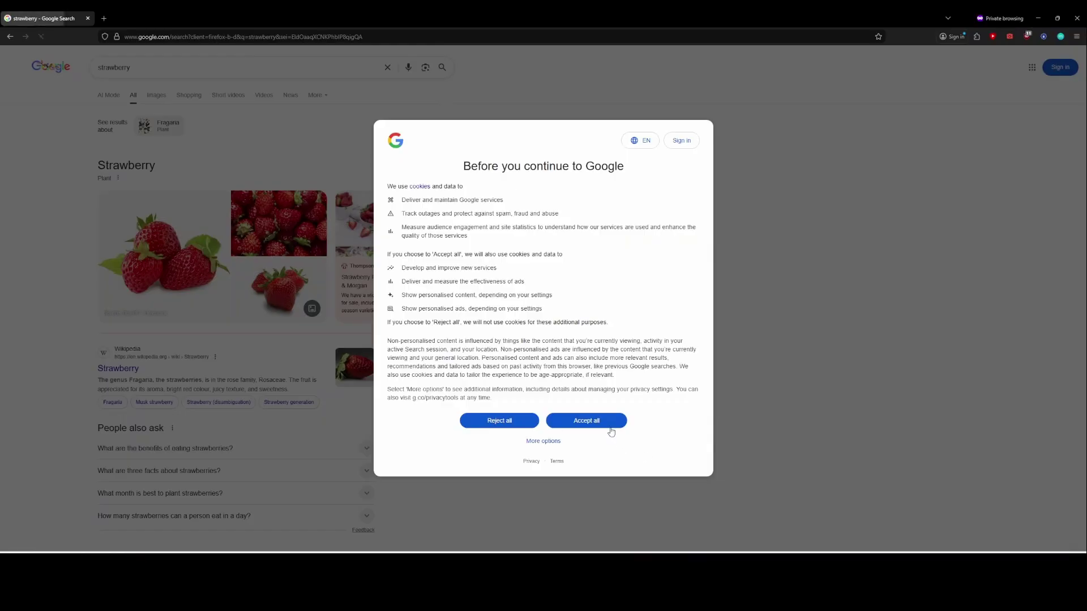
left_click(504, 422)
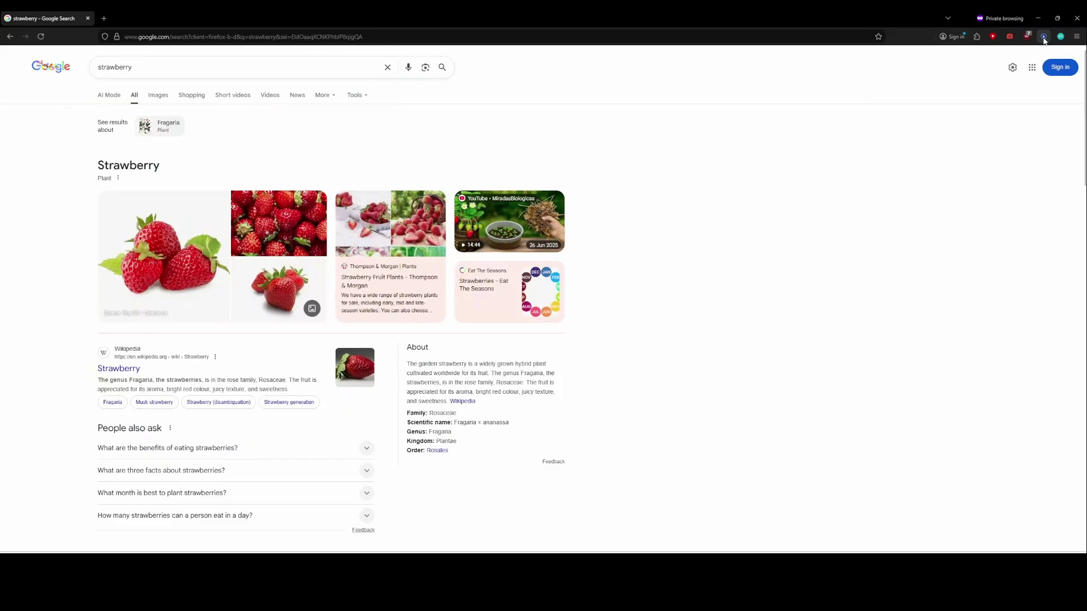
- Run a Google reverse image search with Search by Image in Capture mode on the large picture of three strawberries
left_click(1009, 36)
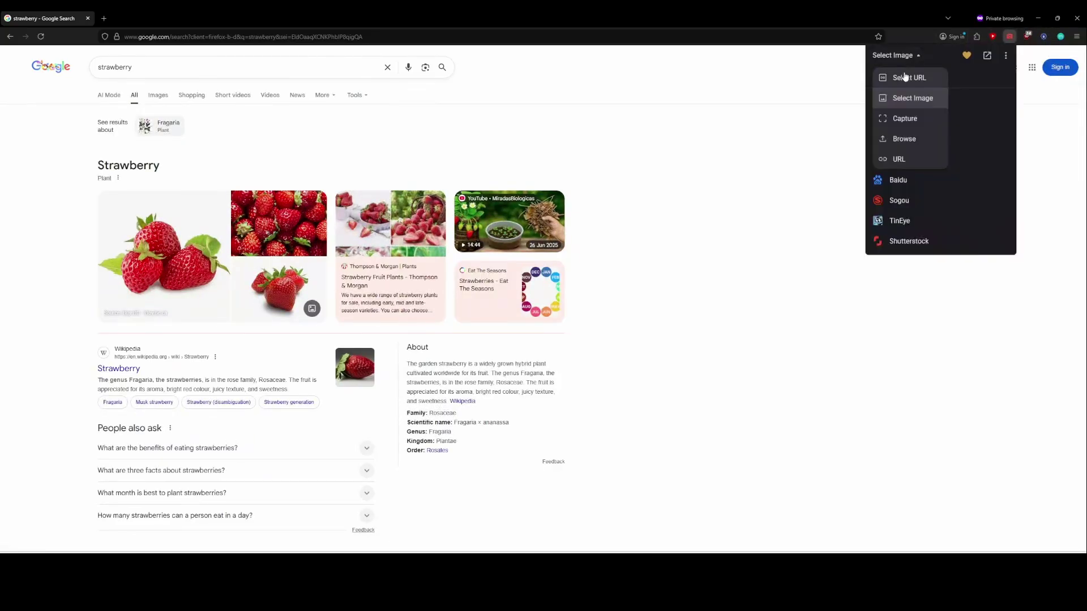
left_click(904, 118)
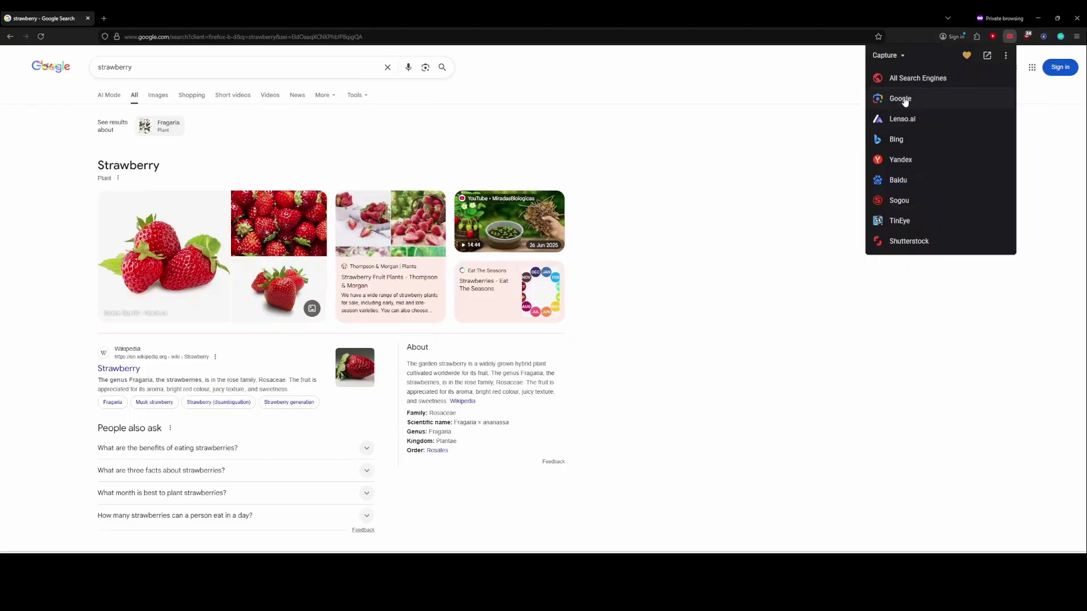
left_click(904, 101)
left_click_drag(104, 194, 231, 313)
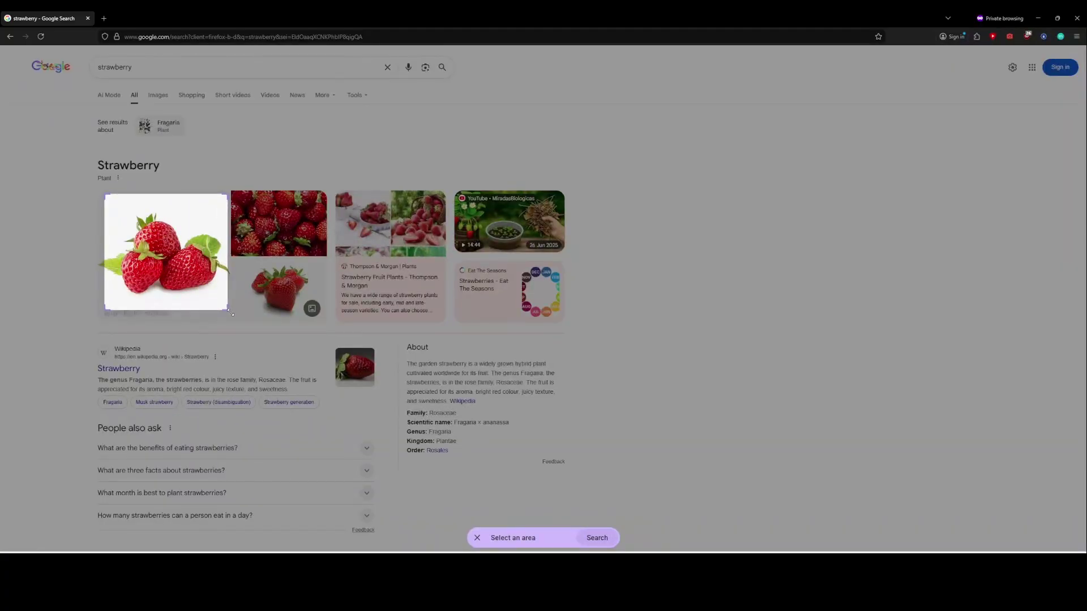
left_click(596, 541)
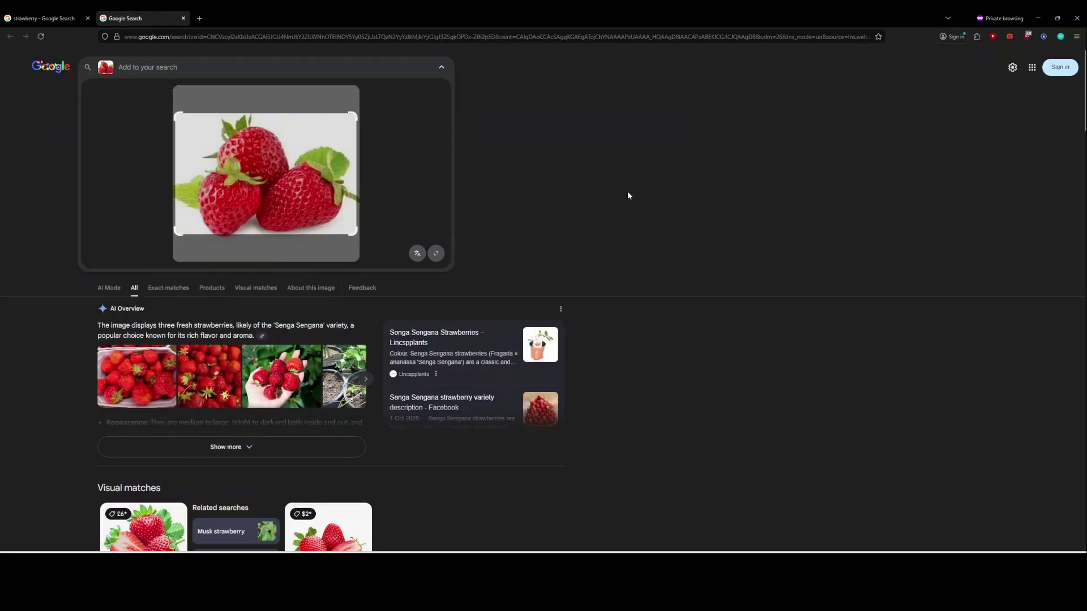
- Close the private window and return to the Momentum dashboard
left_click(1077, 18)
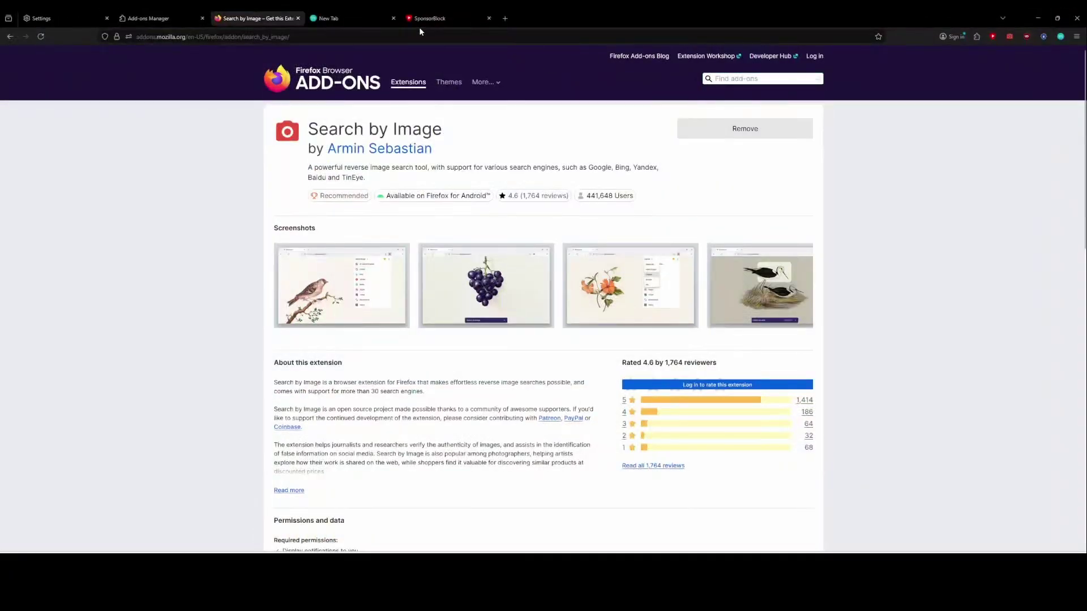
left_click(352, 17)
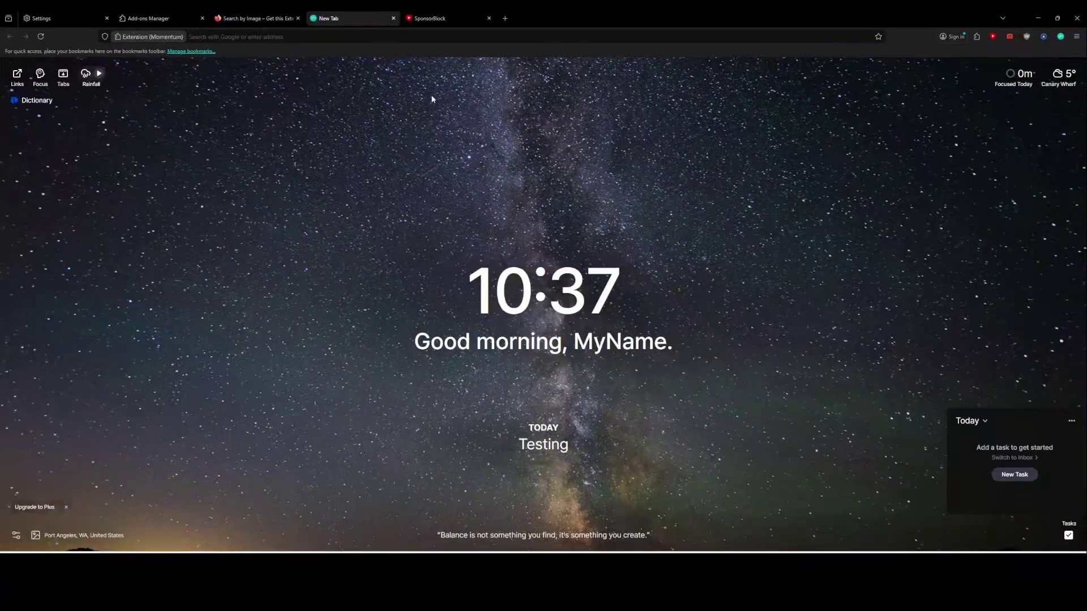